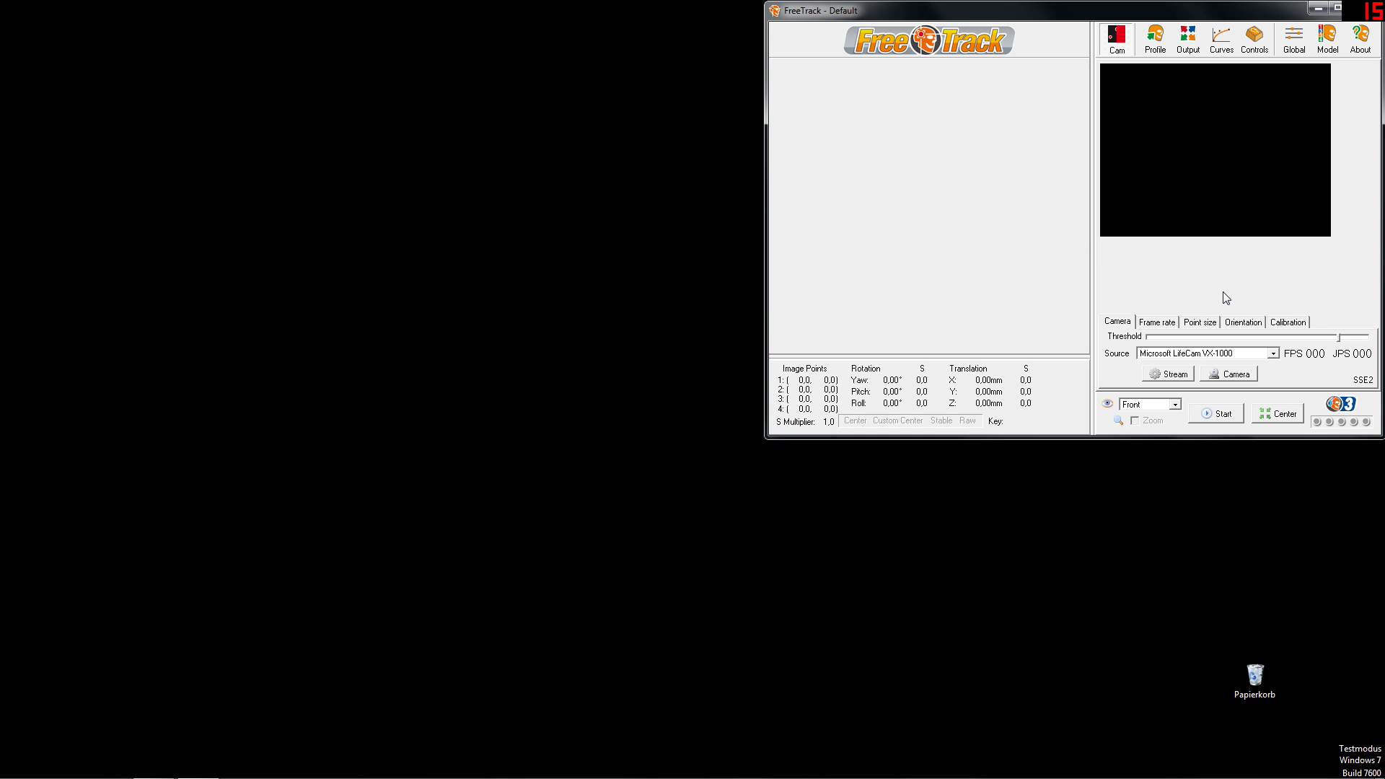
- Select the Microsoft LifeCam VX-1000 as source and set its video stream to RGB 24 with 320 x 240 output
left_click(1210, 354)
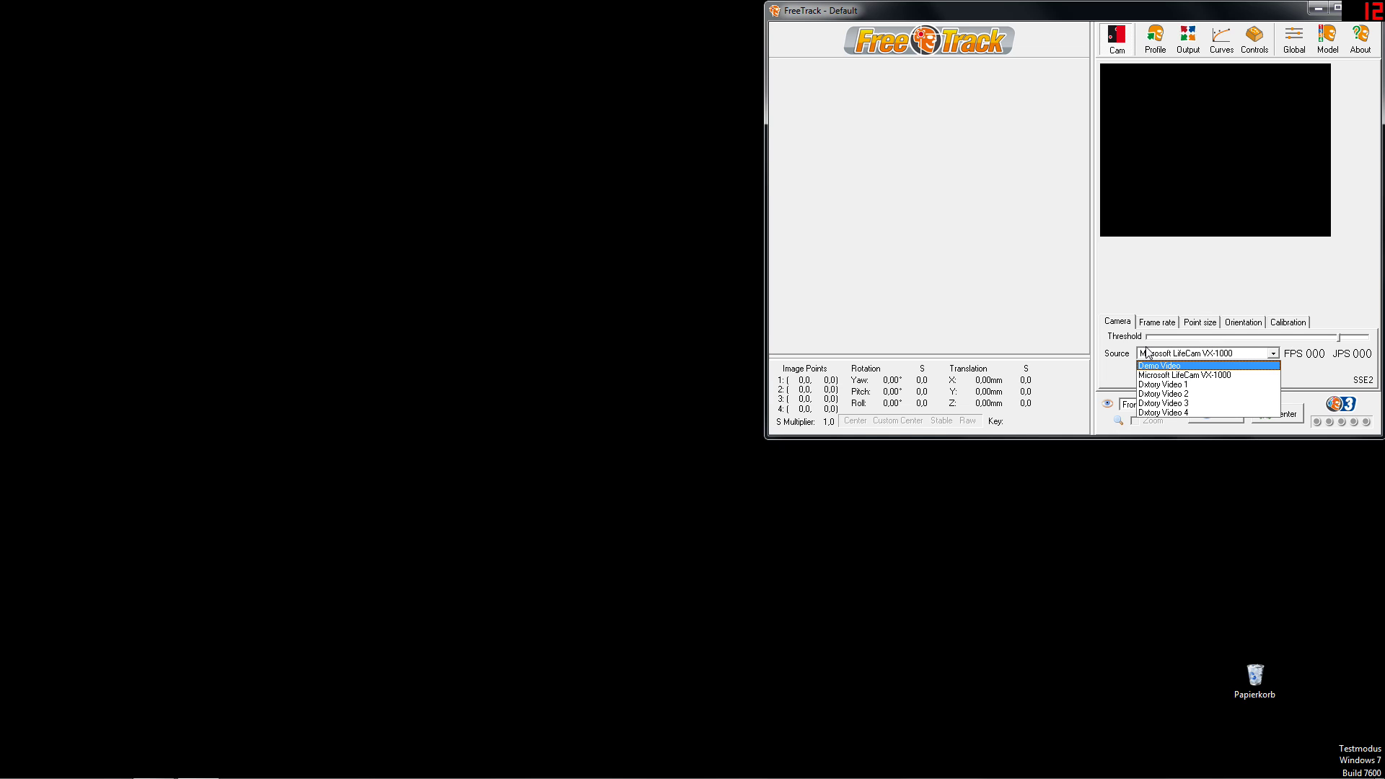
left_click(1215, 375)
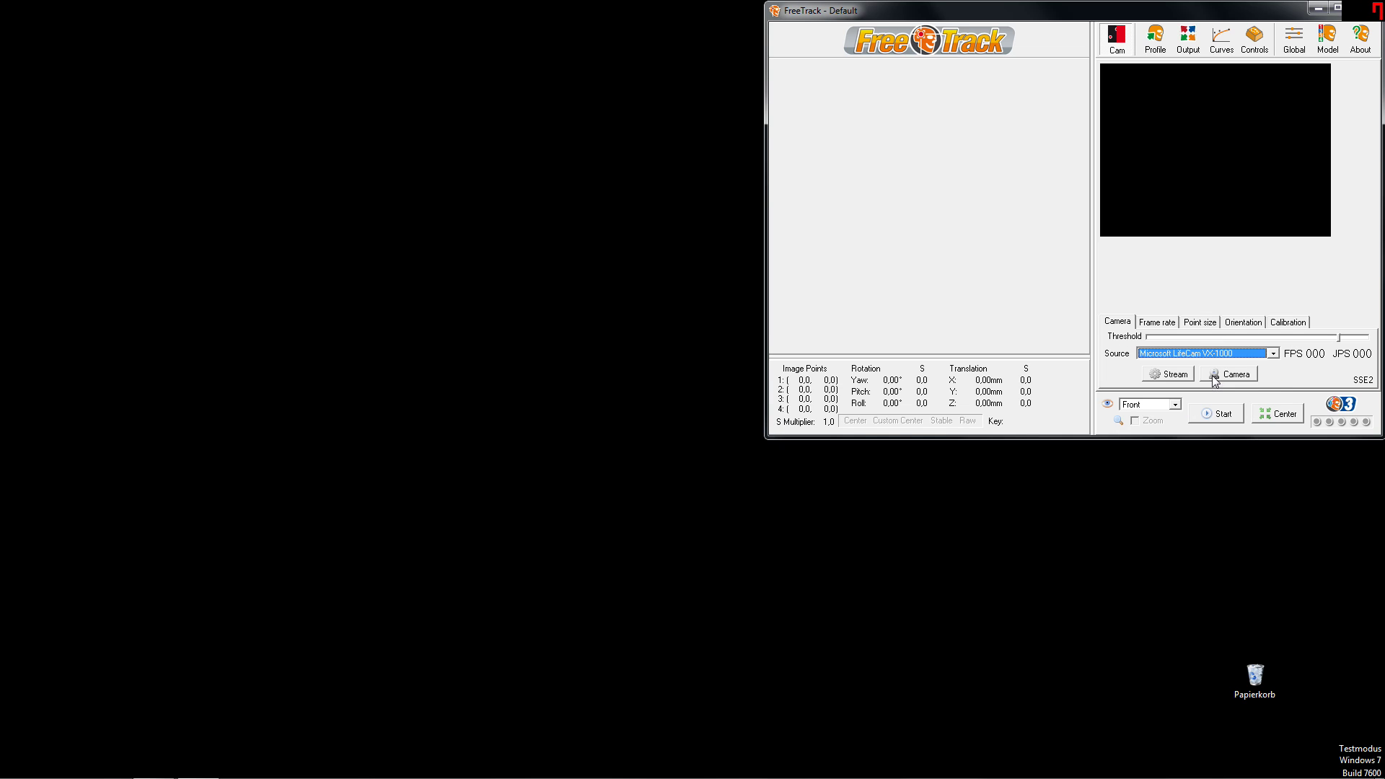
left_click(1171, 374)
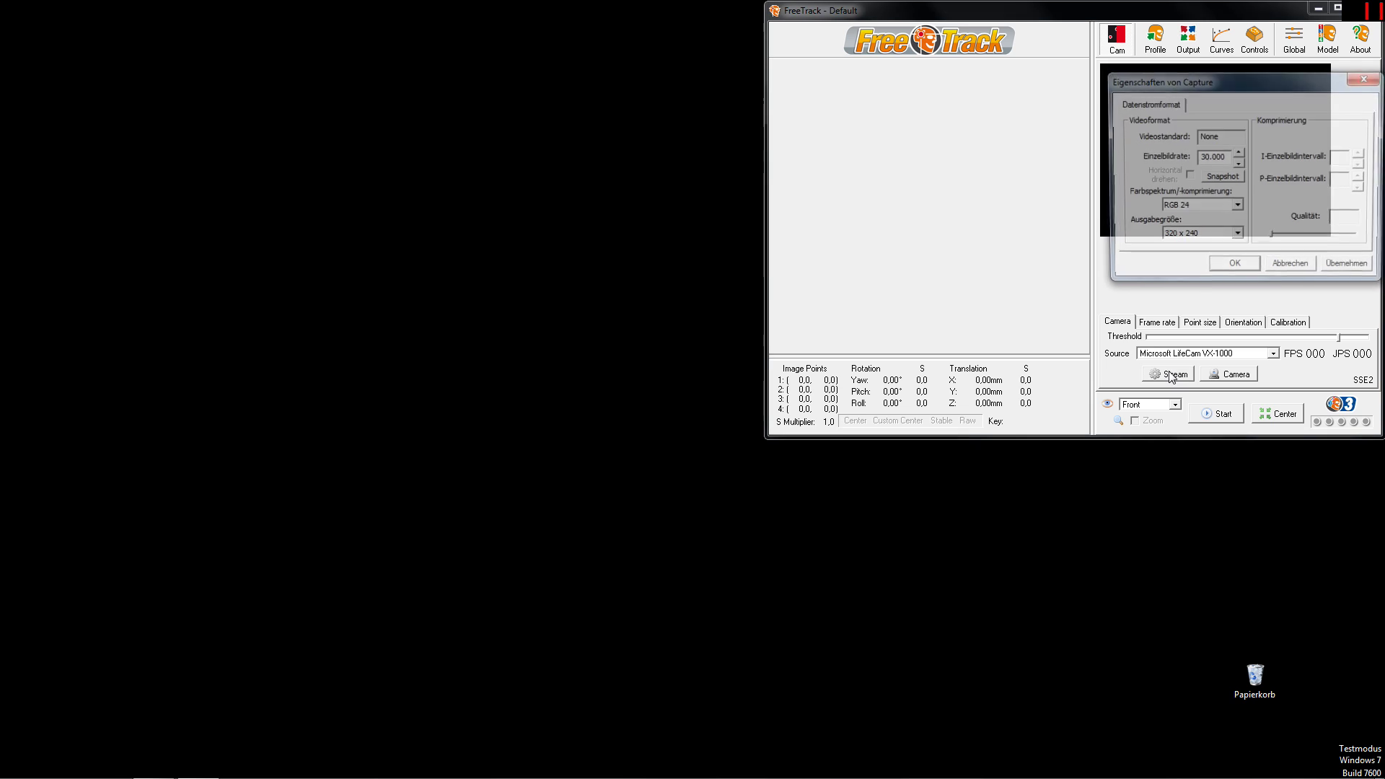
left_click_drag(1224, 88, 826, 105)
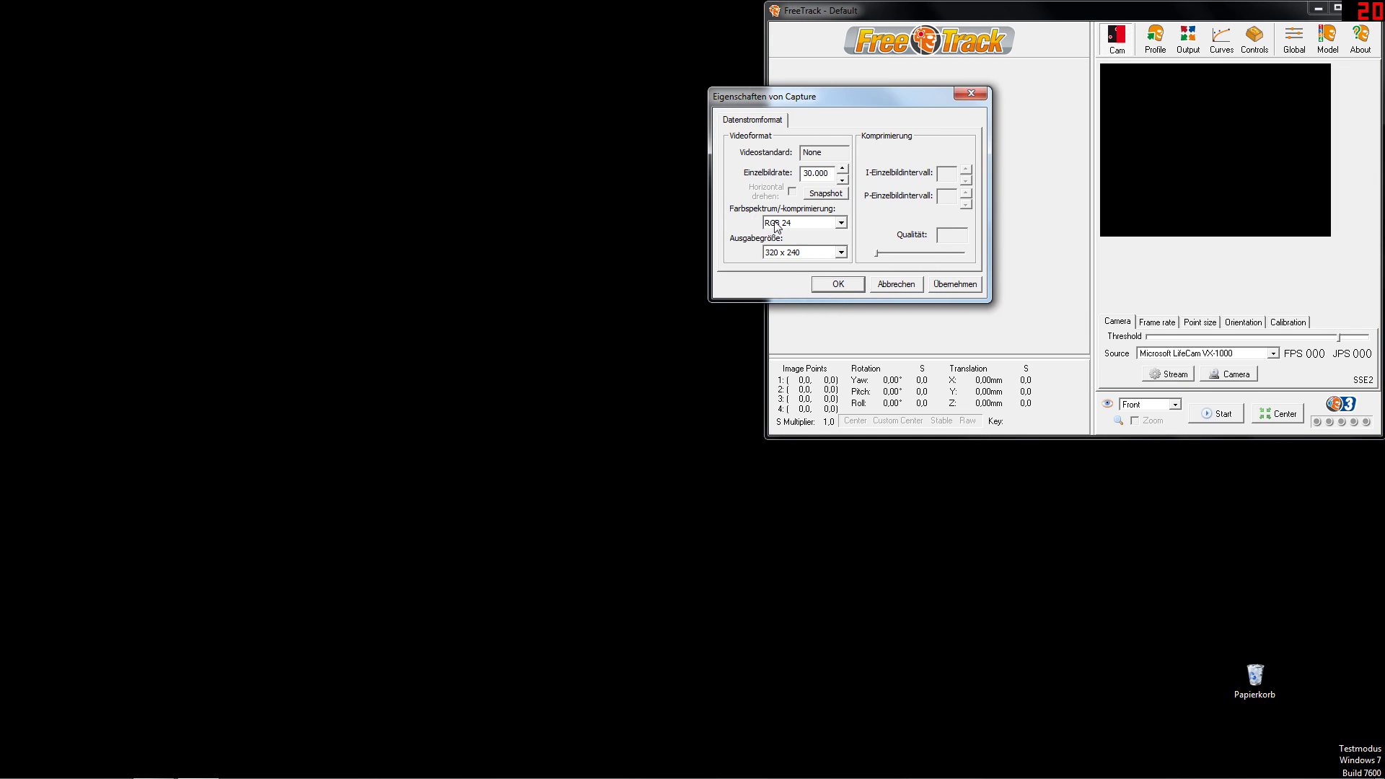
left_click(816, 223)
left_click(816, 224)
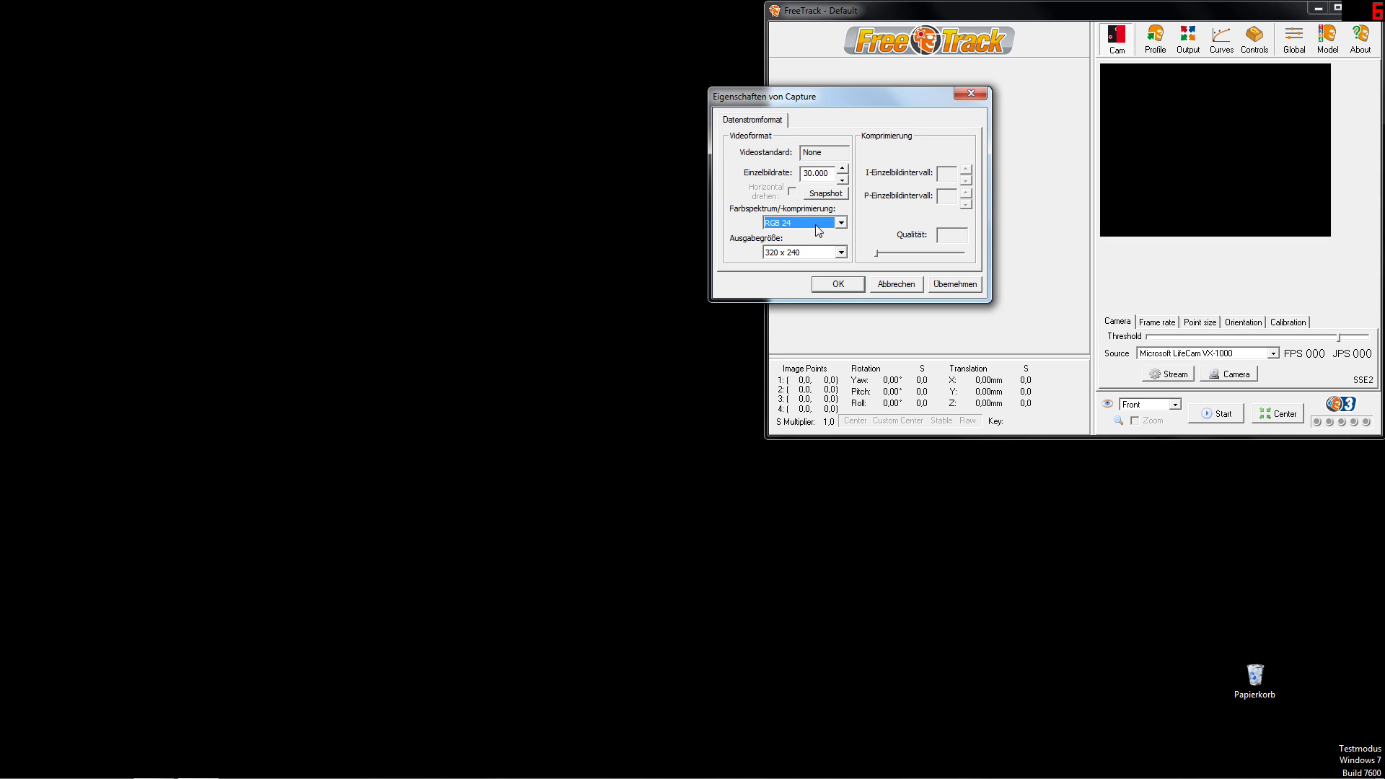
left_click(784, 253)
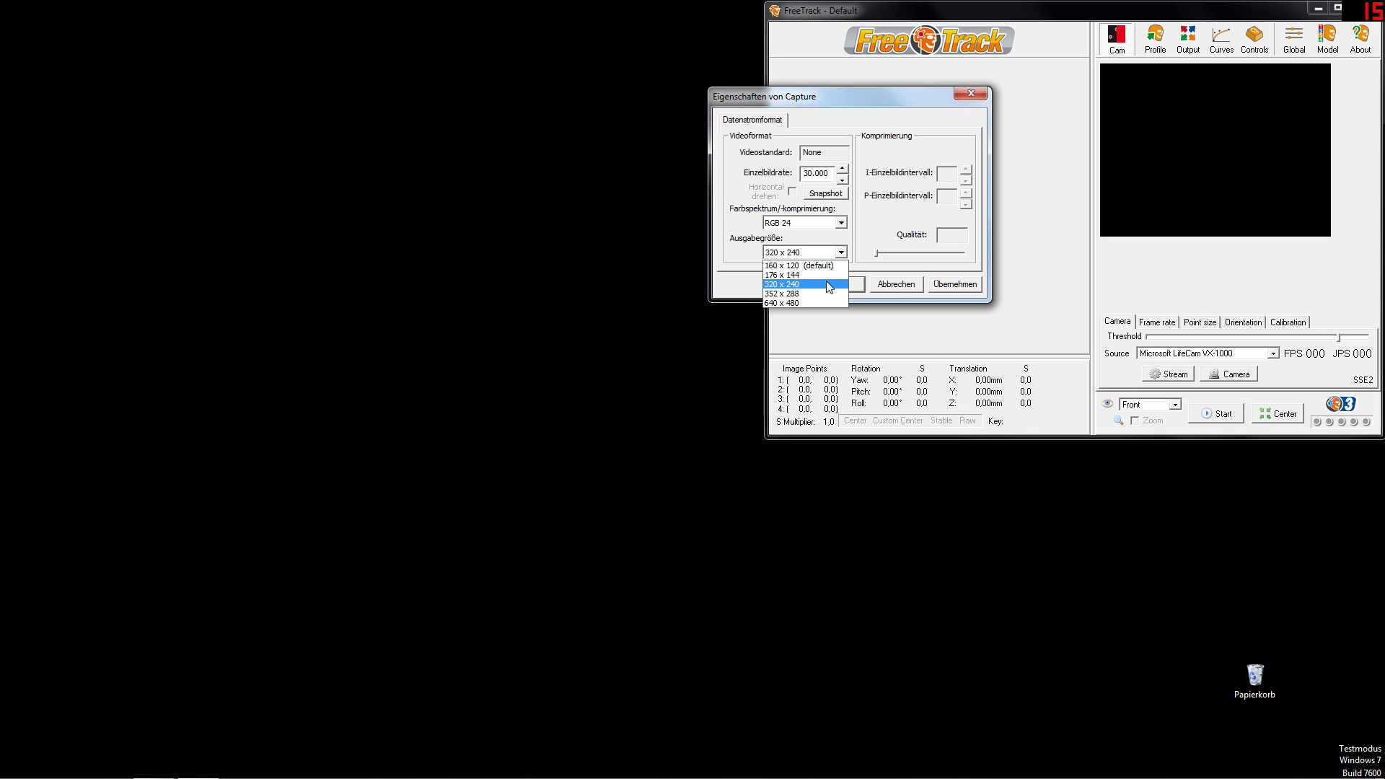
left_click(825, 283)
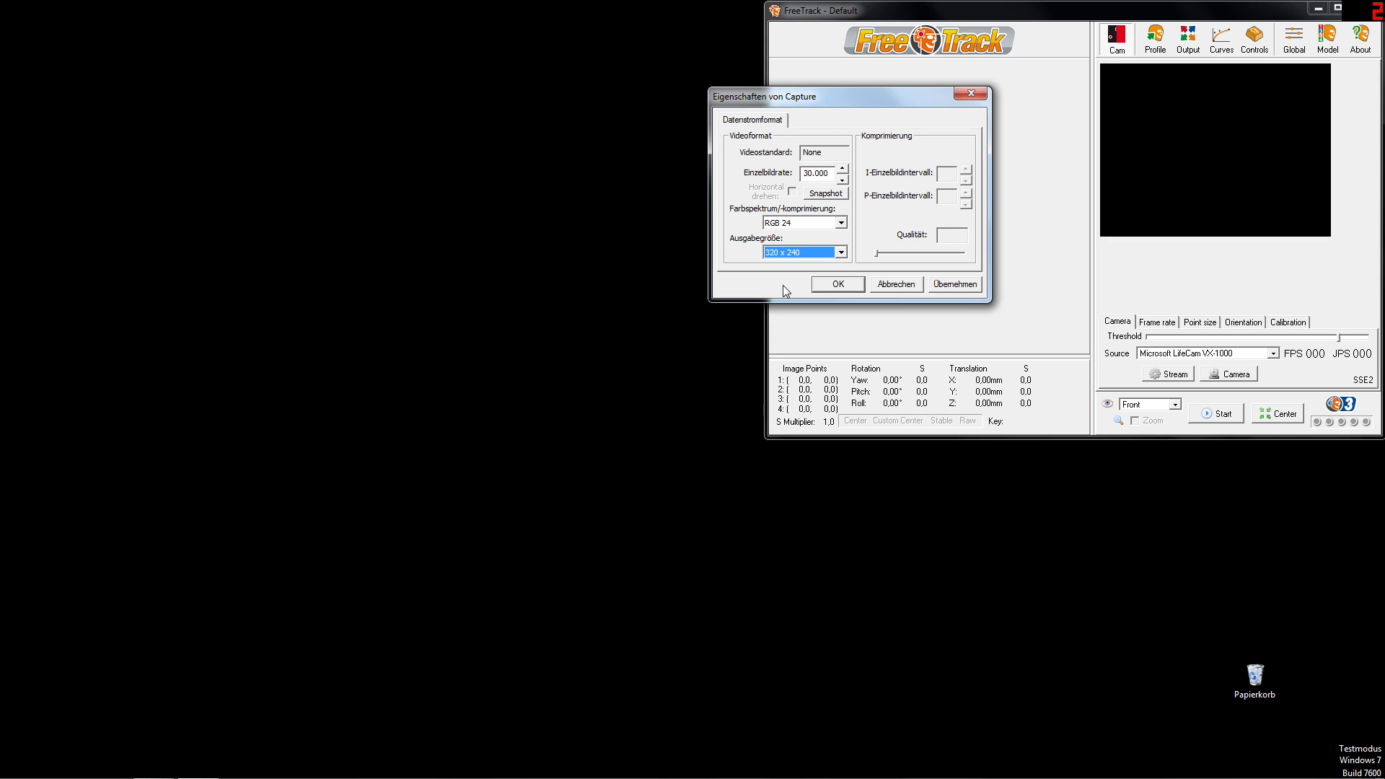
left_click(838, 282)
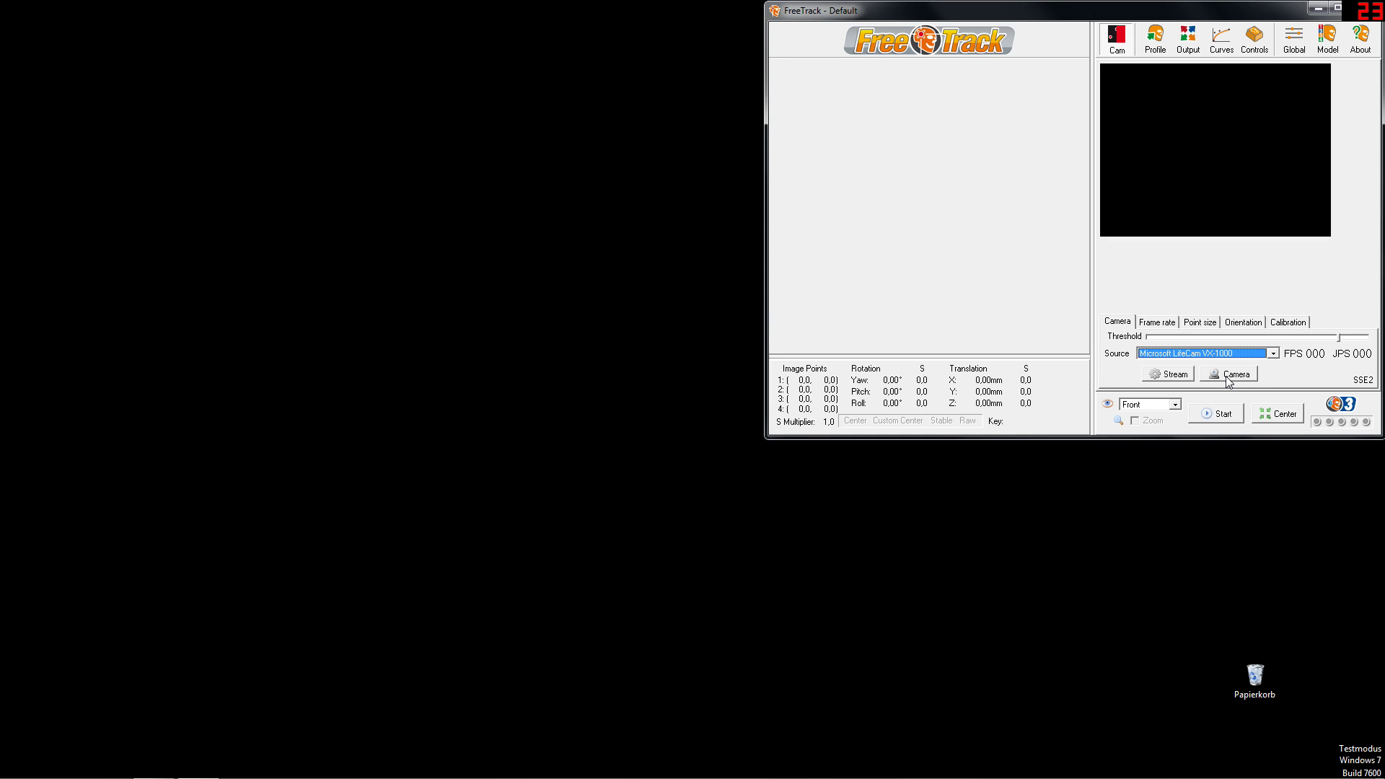
- Start head tracking and set the camera's gamma to 1.00, hue to -180, saturation to 2.99 and sharpness to 0.00
left_click(1209, 414)
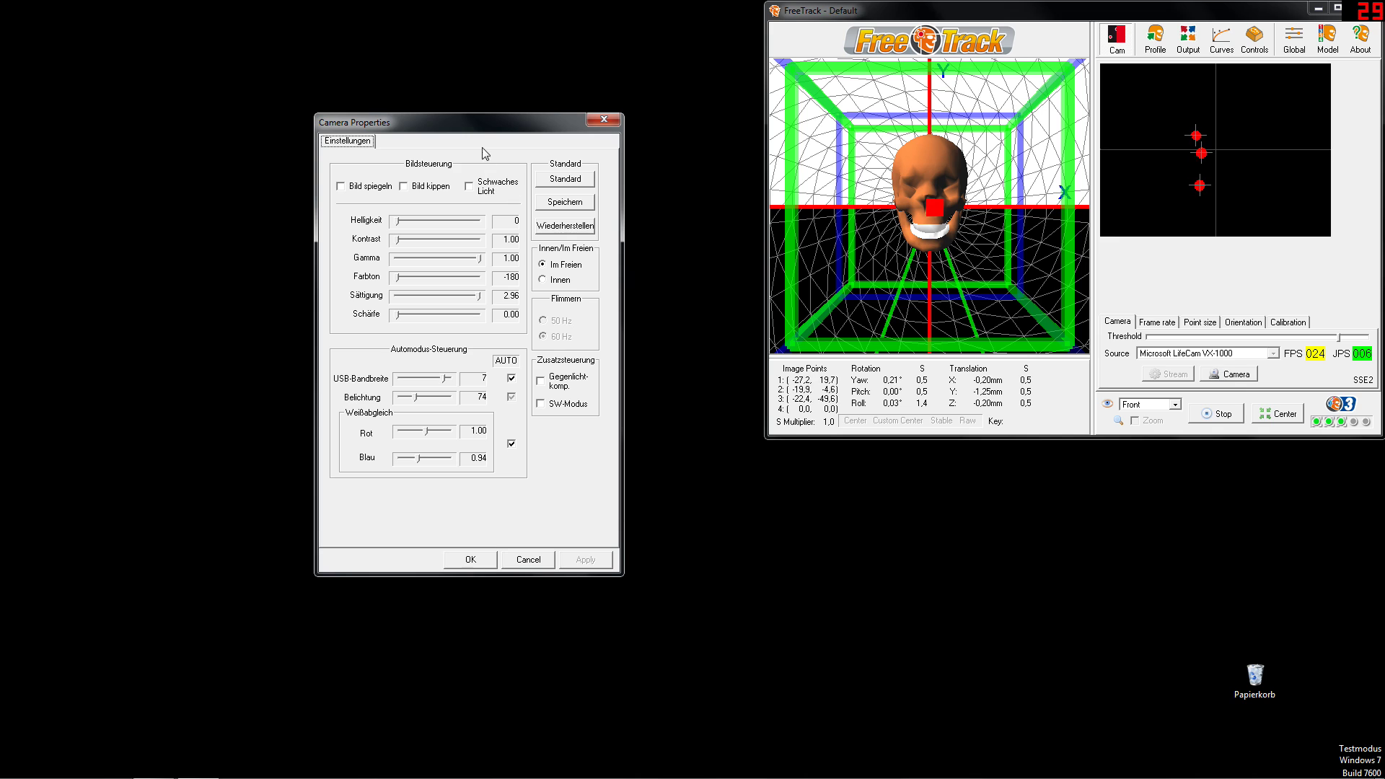
left_click_drag(479, 129, 598, 49)
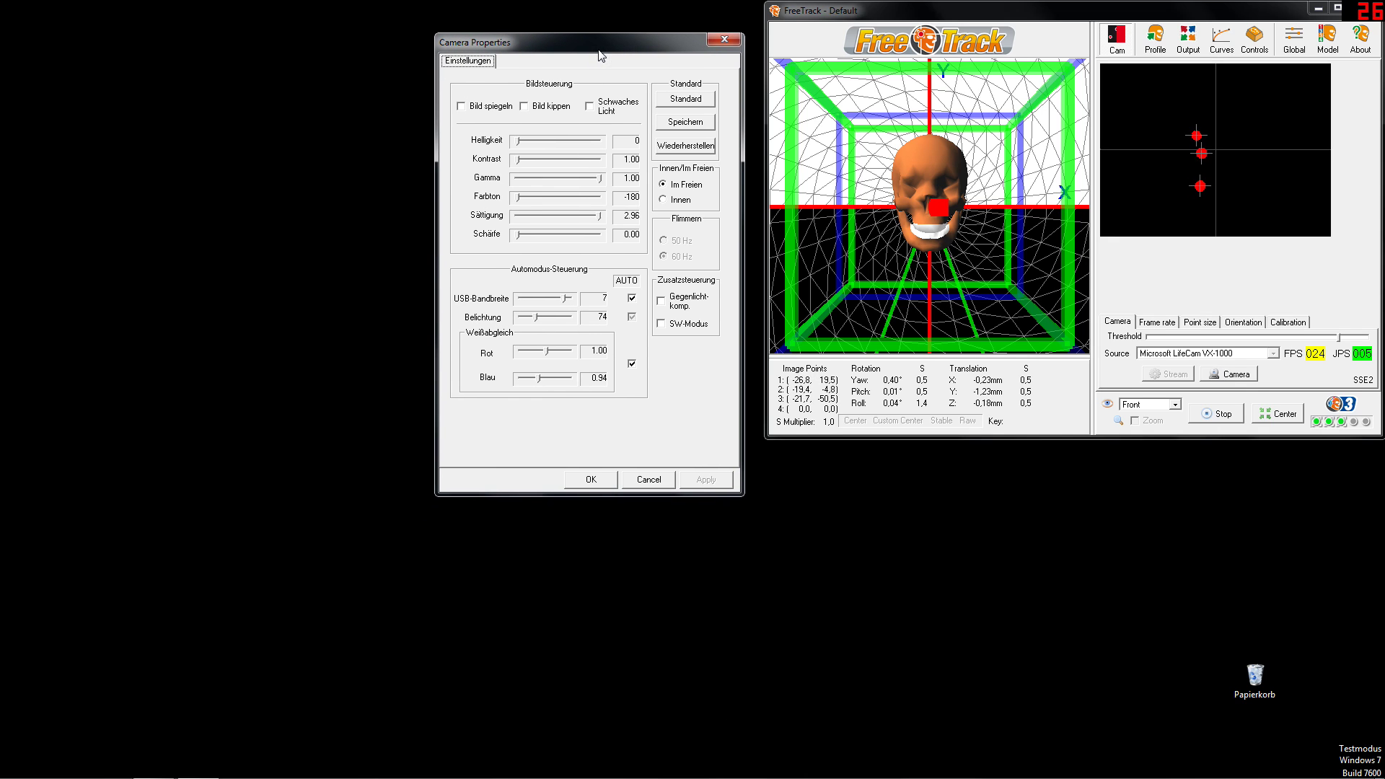
left_click_drag(519, 142, 678, 182)
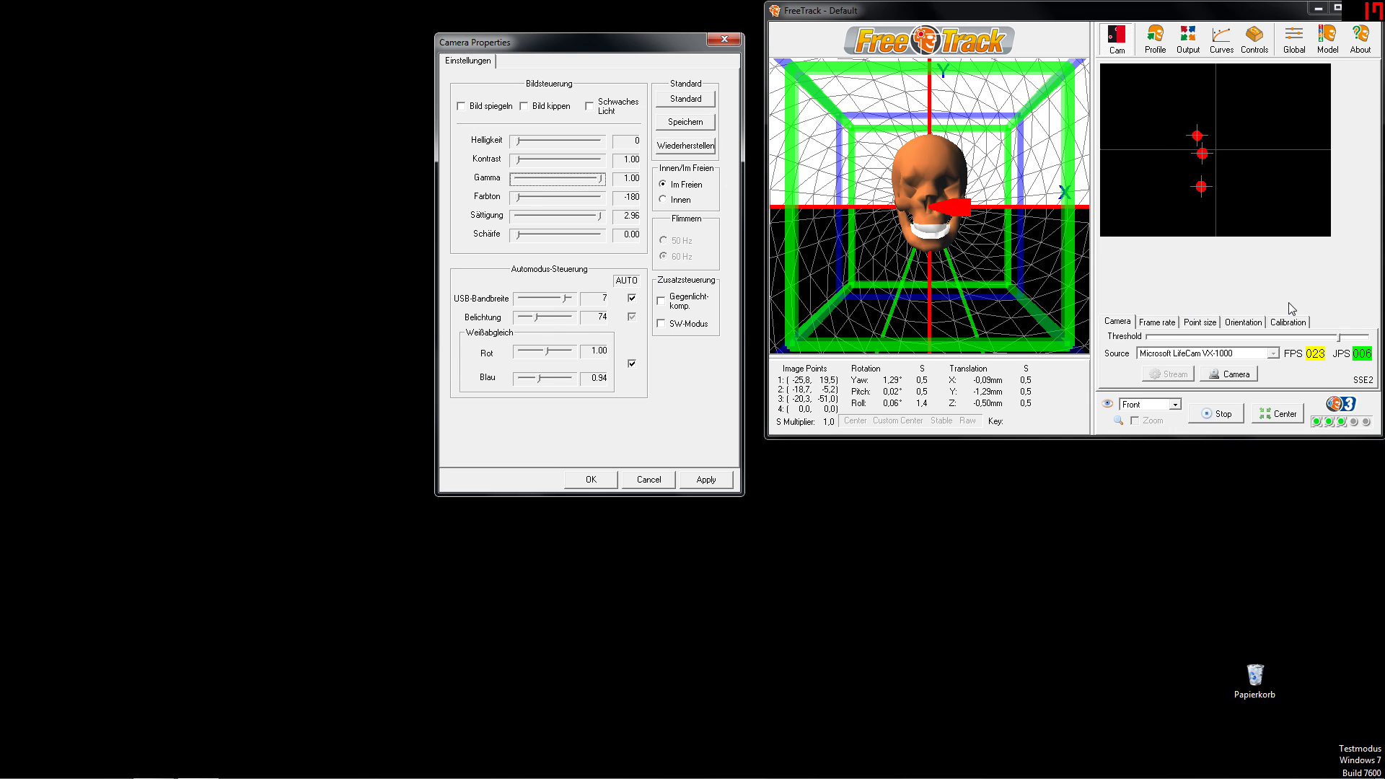
left_click_drag(516, 199, 466, 202)
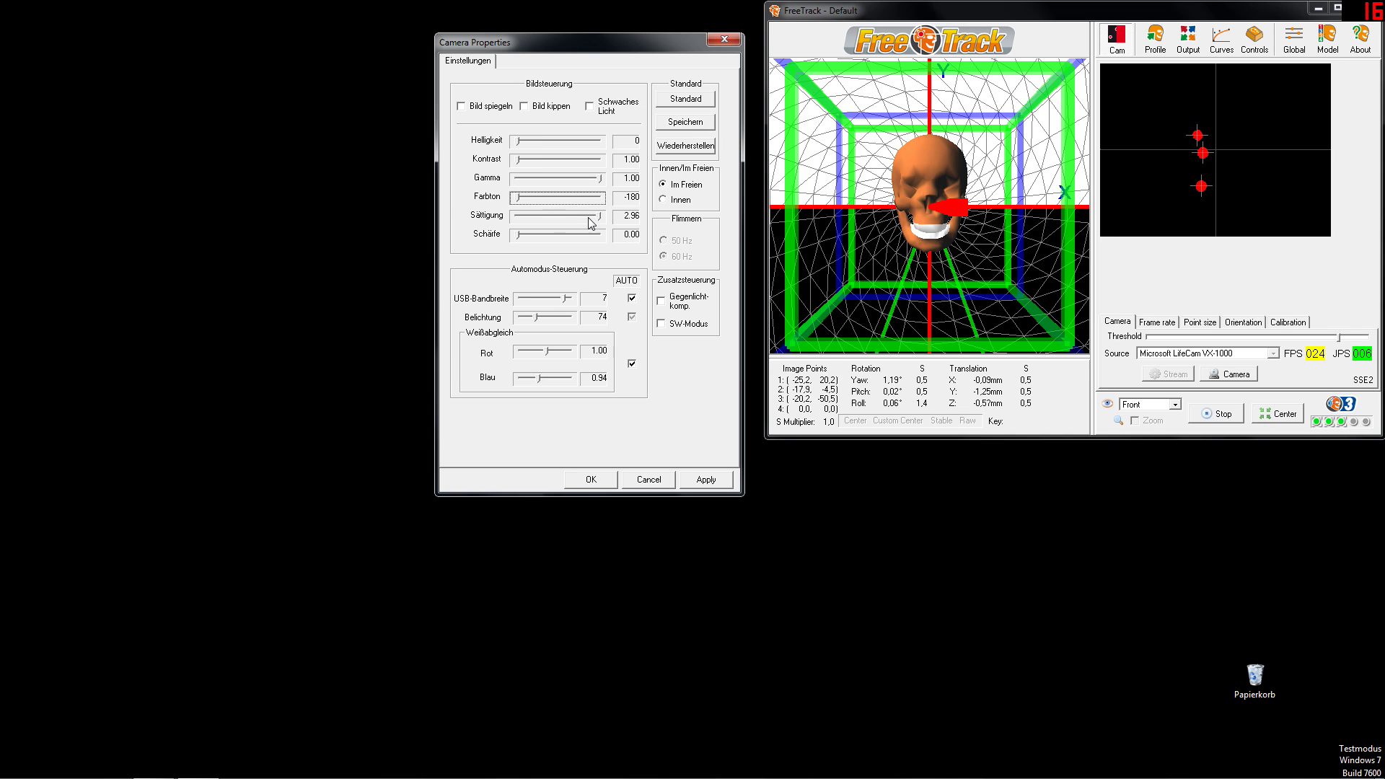
left_click_drag(596, 216, 600, 217)
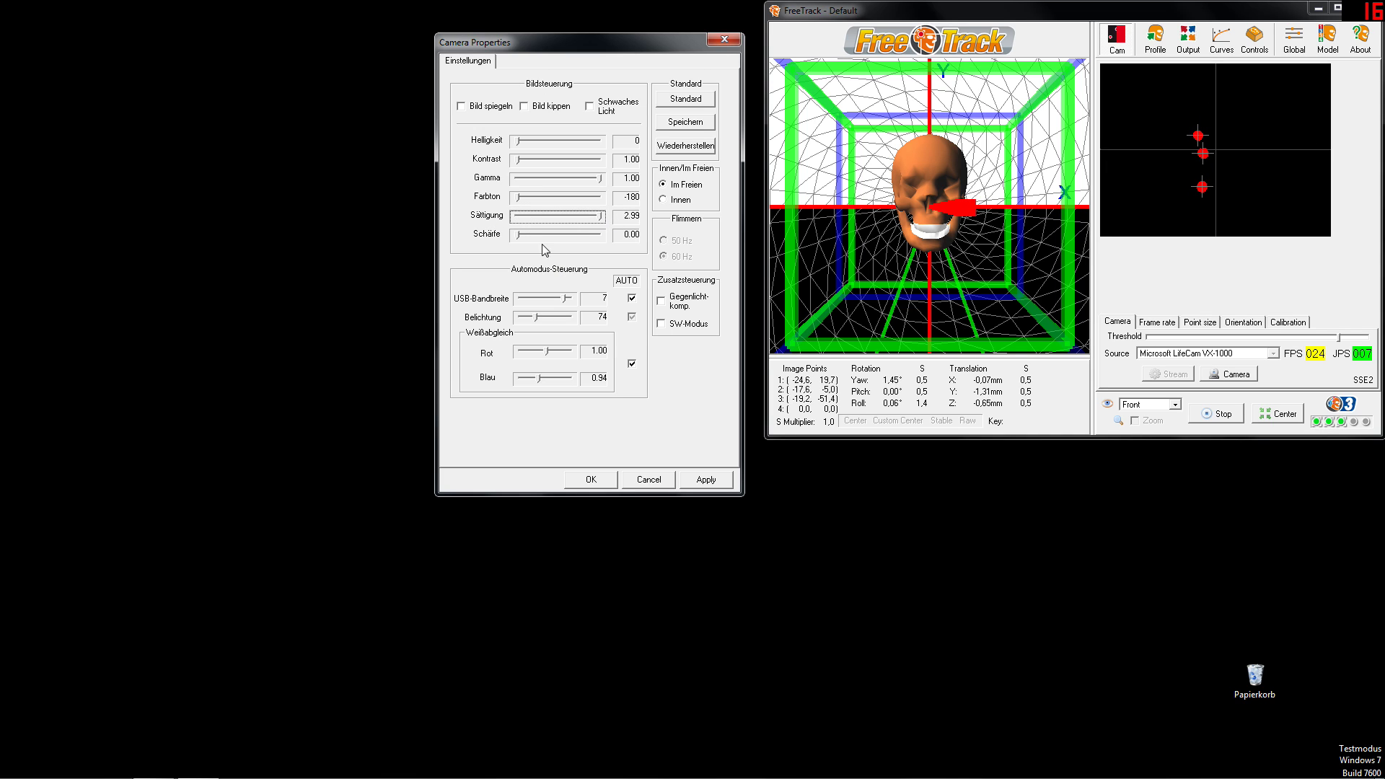
mouse_move(519, 235)
left_mouse_down()
mouse_move(631, 242)
mouse_move(527, 238)
left_mouse_up()
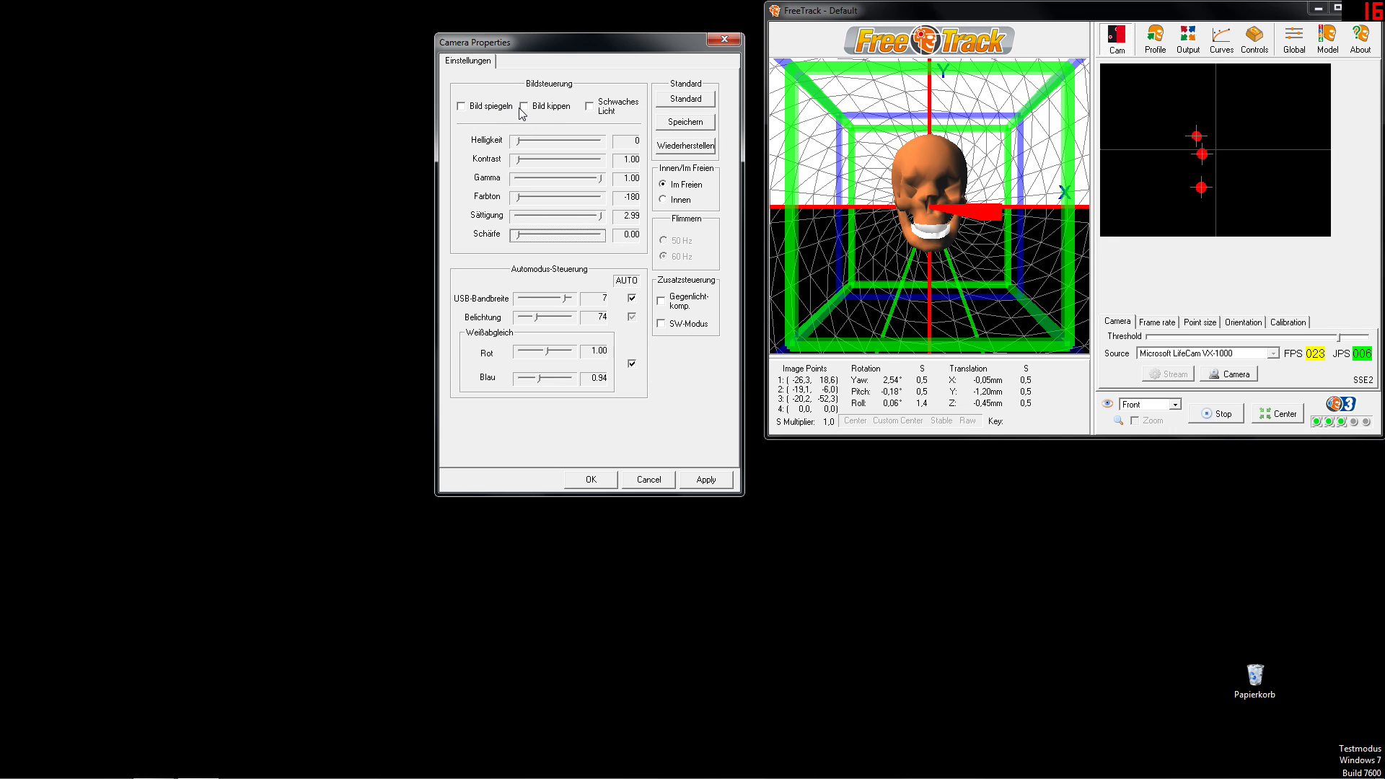
- Test the camera's low-light, indoor, backlight compensation and black-and-white options, switching back to the outdoor setting (Im Freien)
left_click(589, 110)
left_click(594, 113)
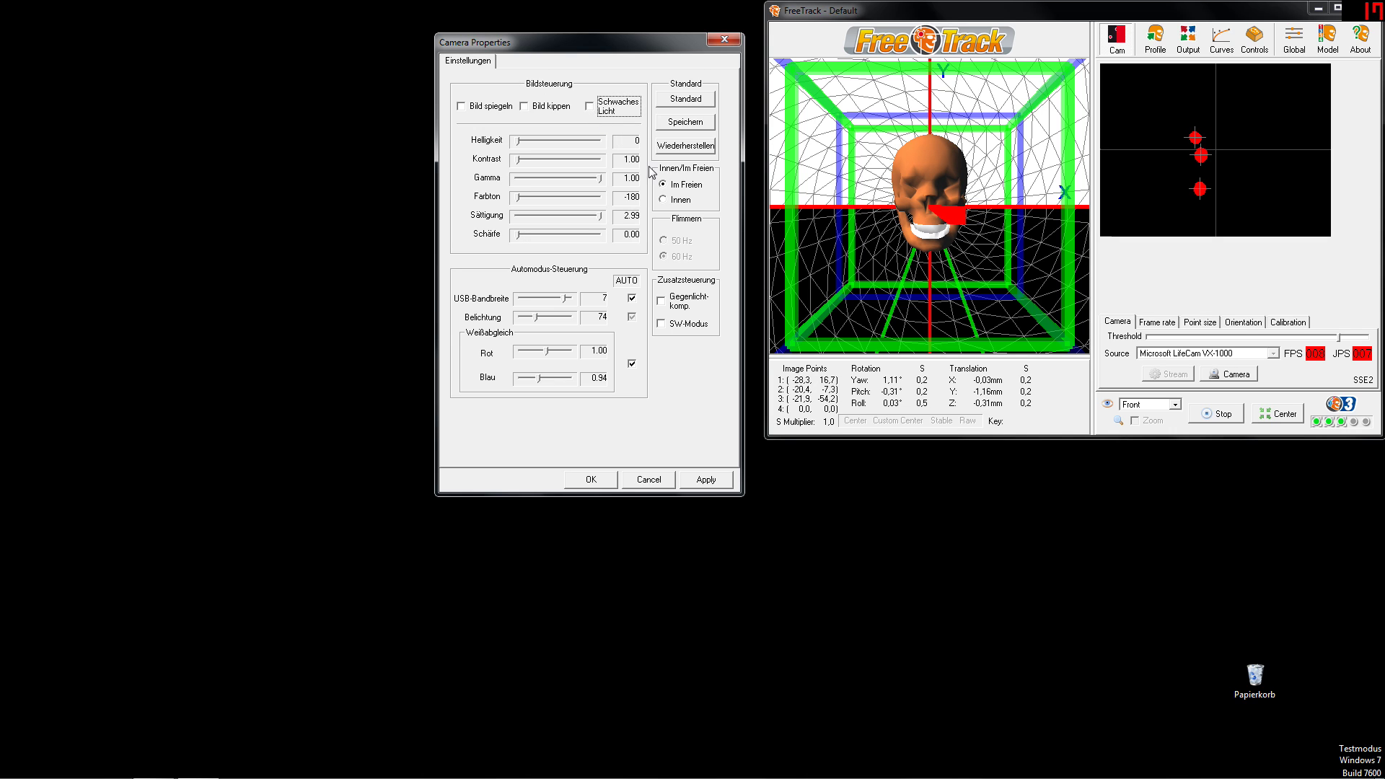
left_click(680, 200)
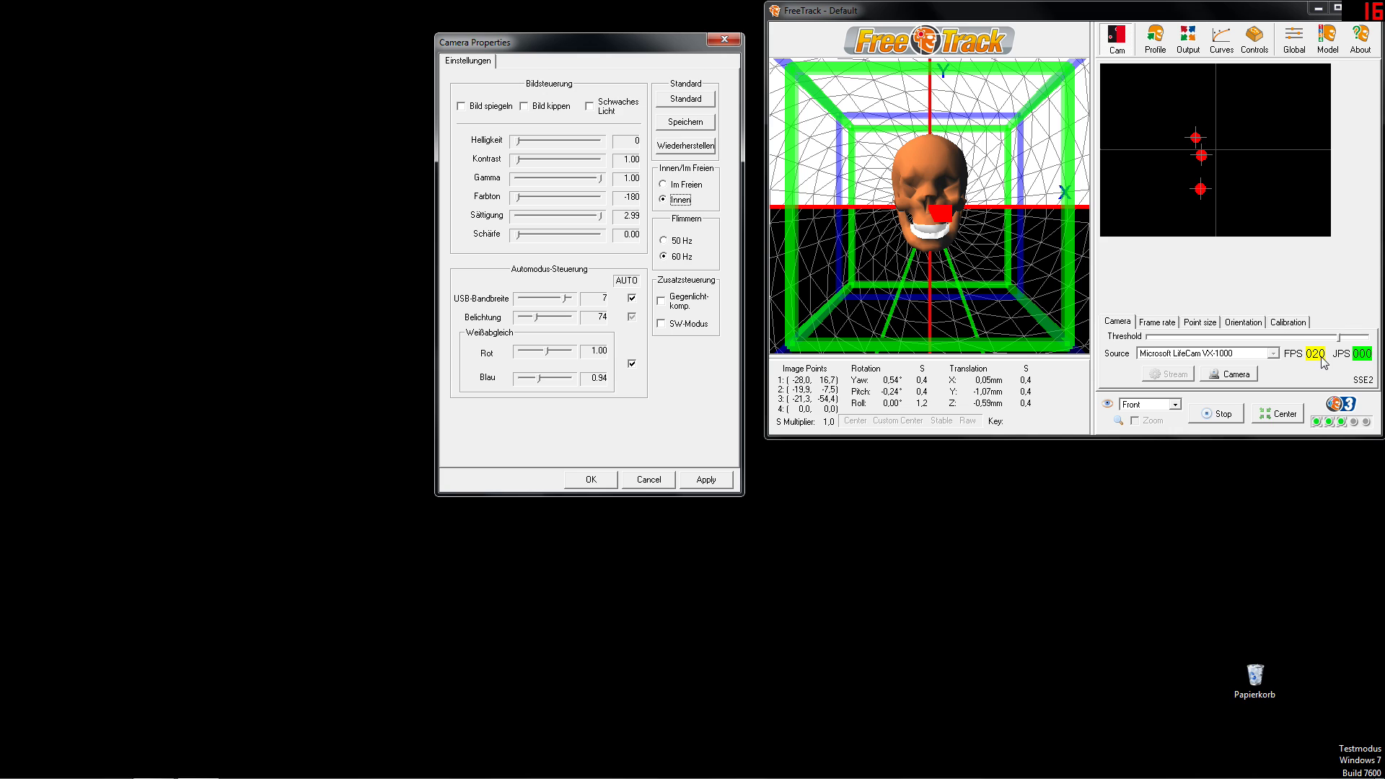
left_click(673, 186)
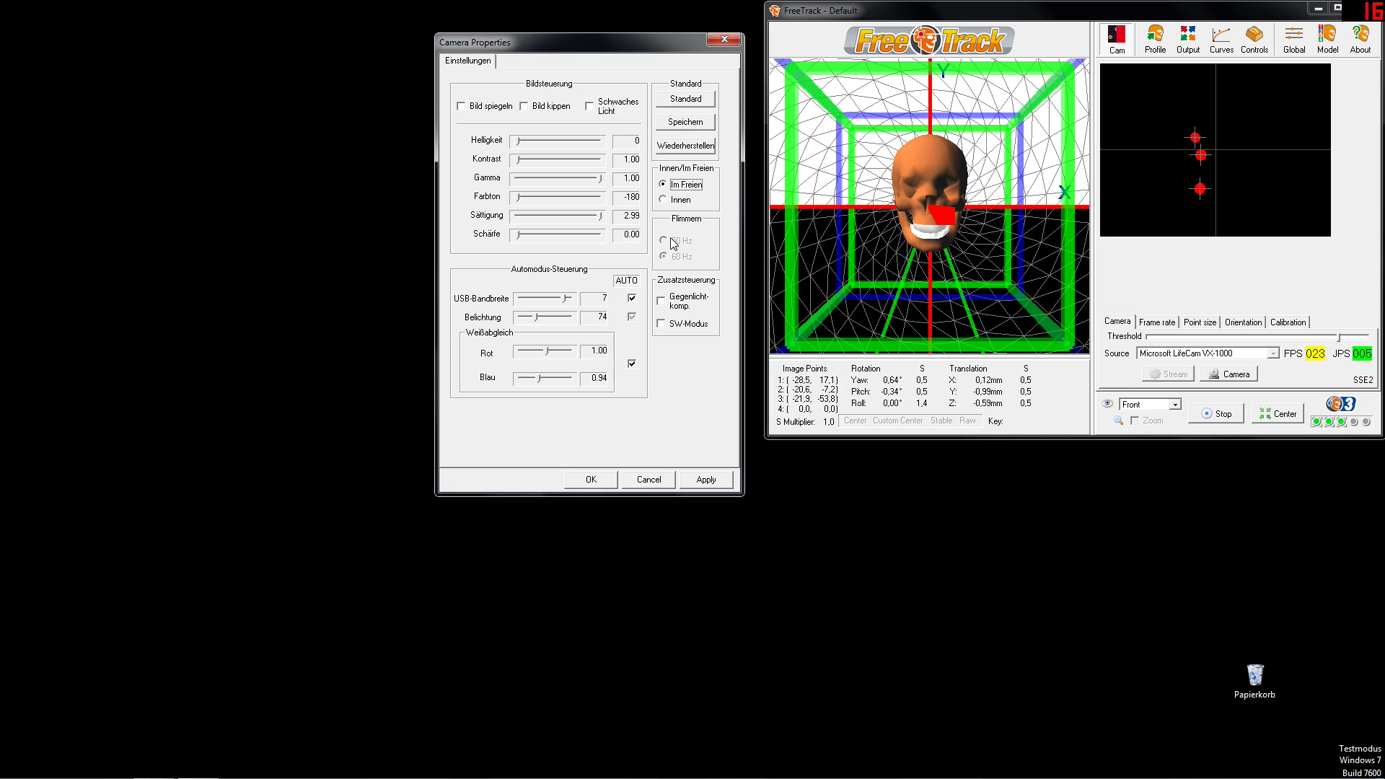
left_click(680, 306)
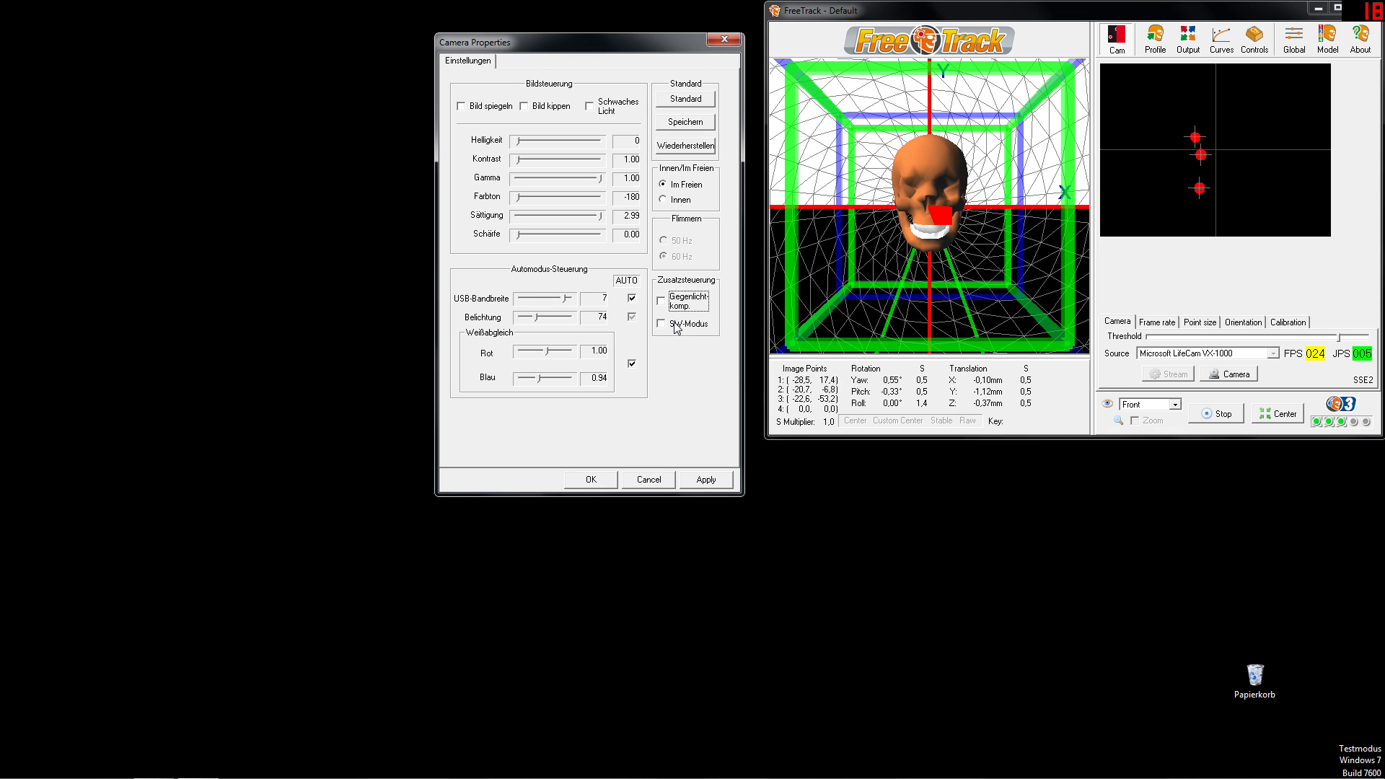
left_click(677, 326)
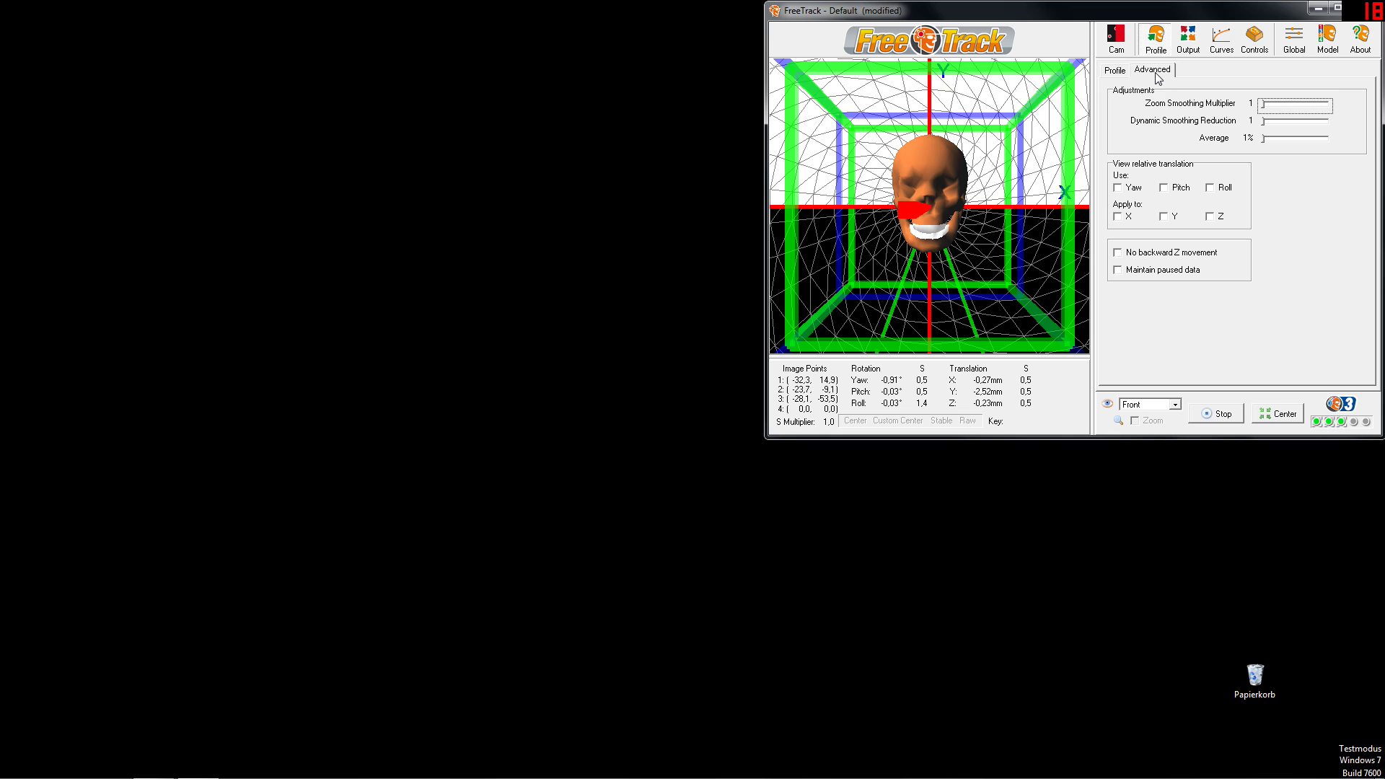
left_click(1115, 71)
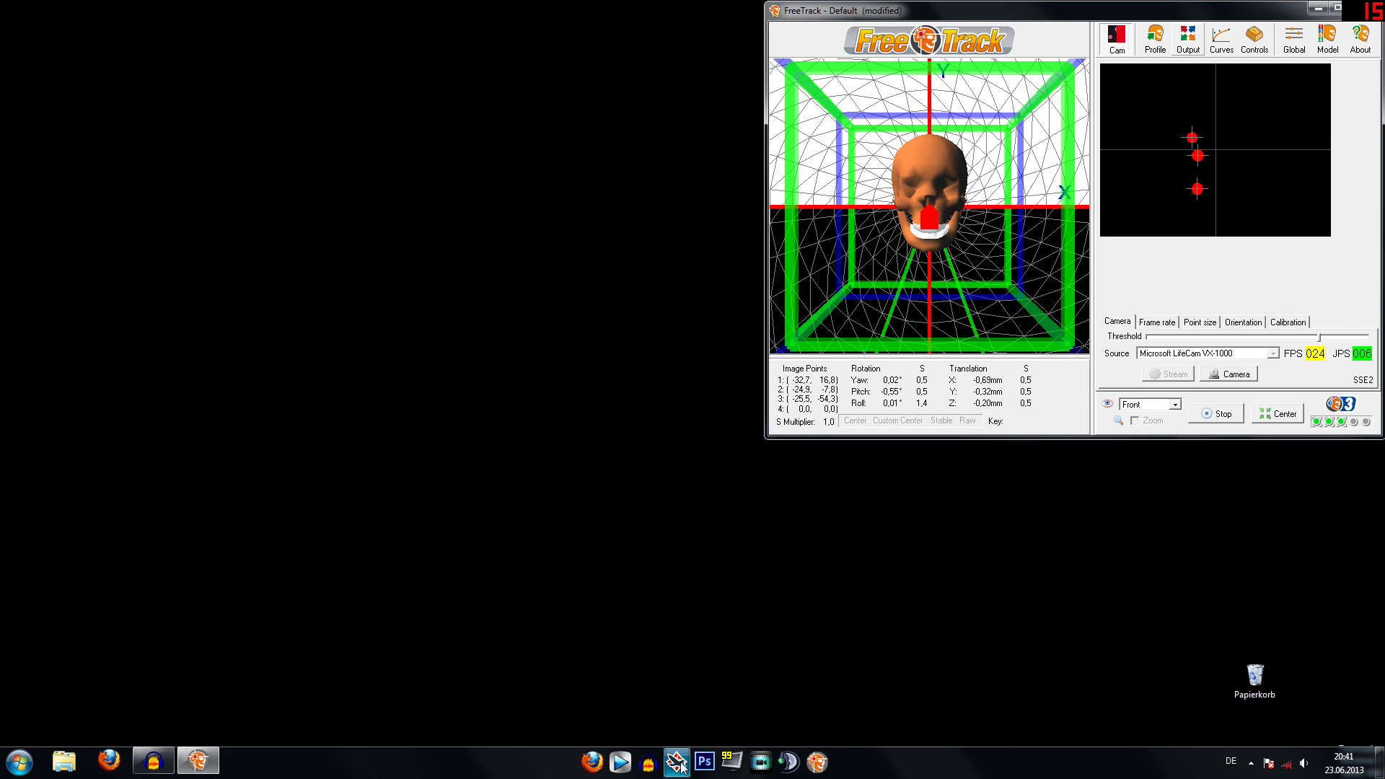
- Launch War Thunder in a window beside FreeTrack and start a Full Real Battles test flight with the Bf 109 G-6
left_click(680, 764)
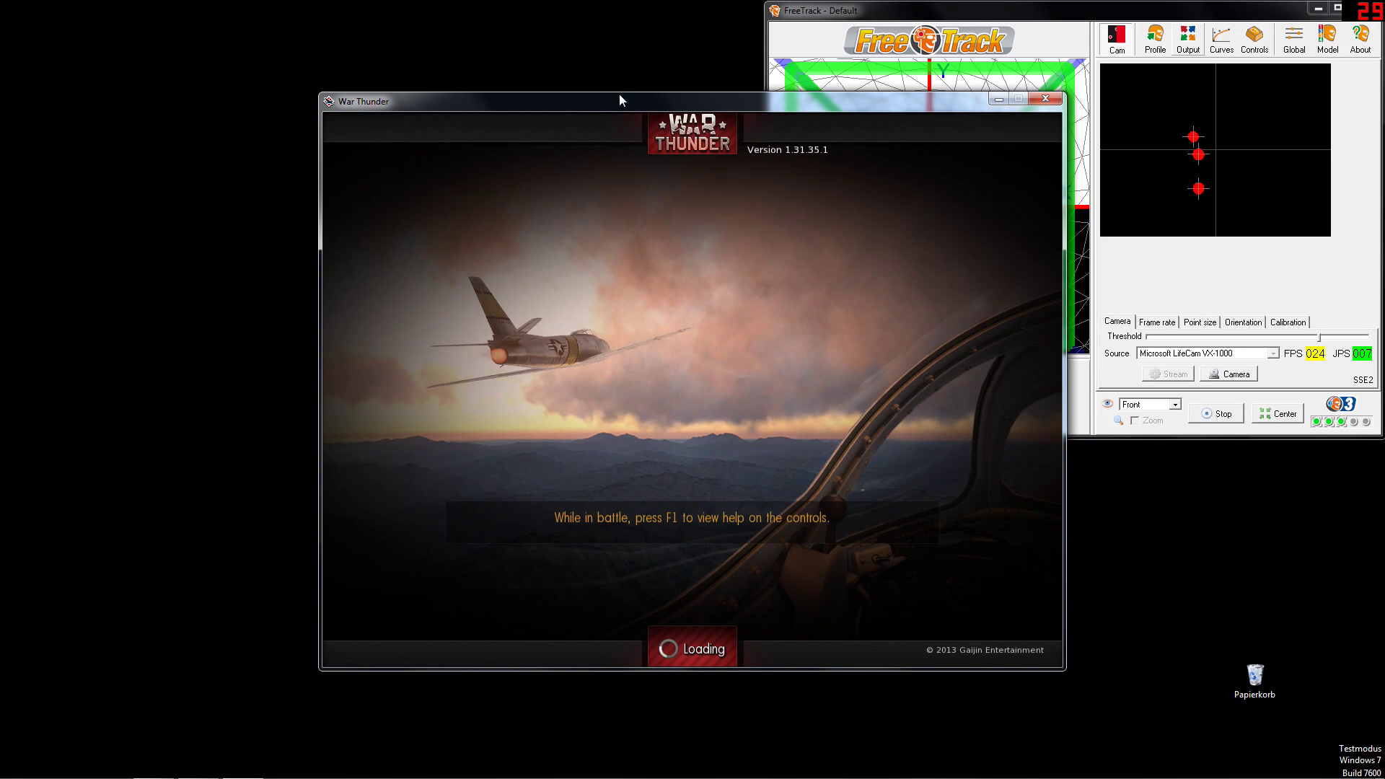
left_click_drag(625, 98, 309, 8)
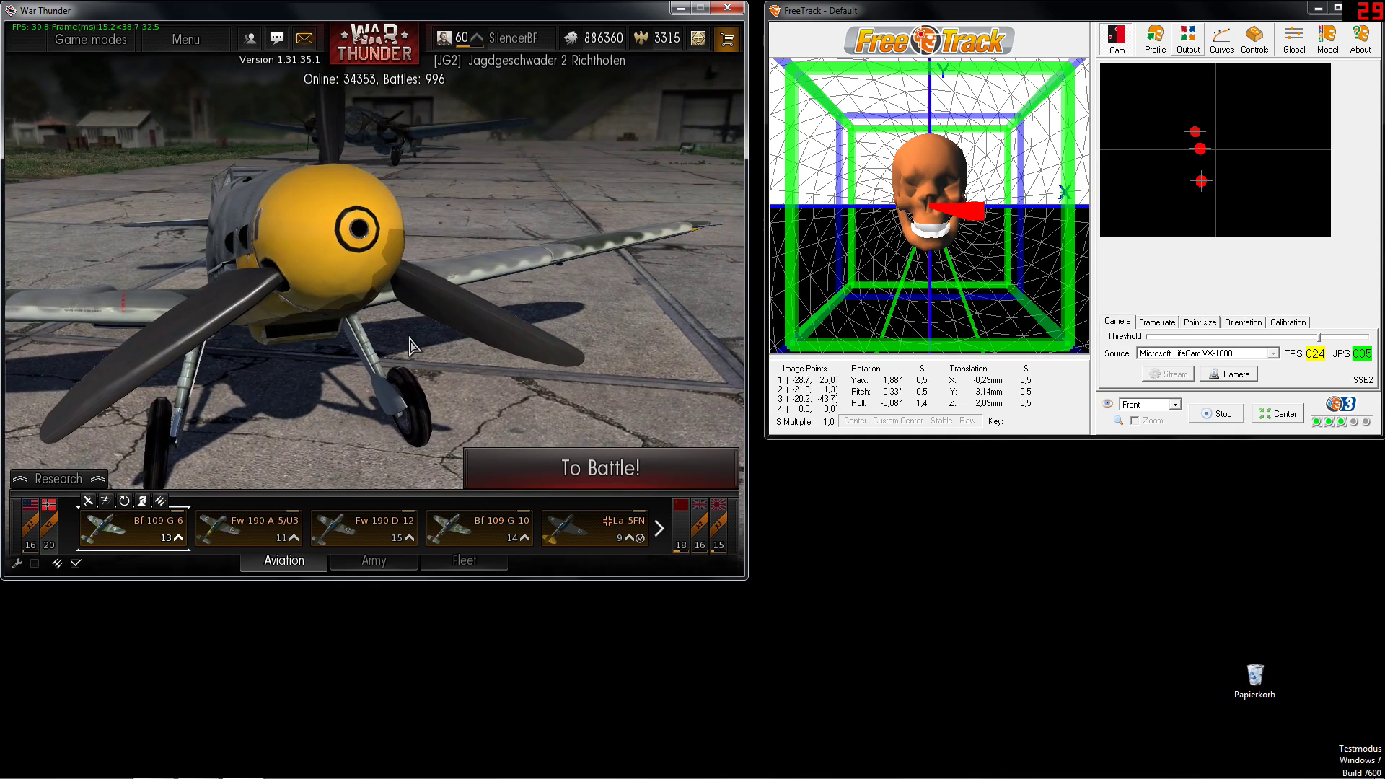
left_click(102, 520)
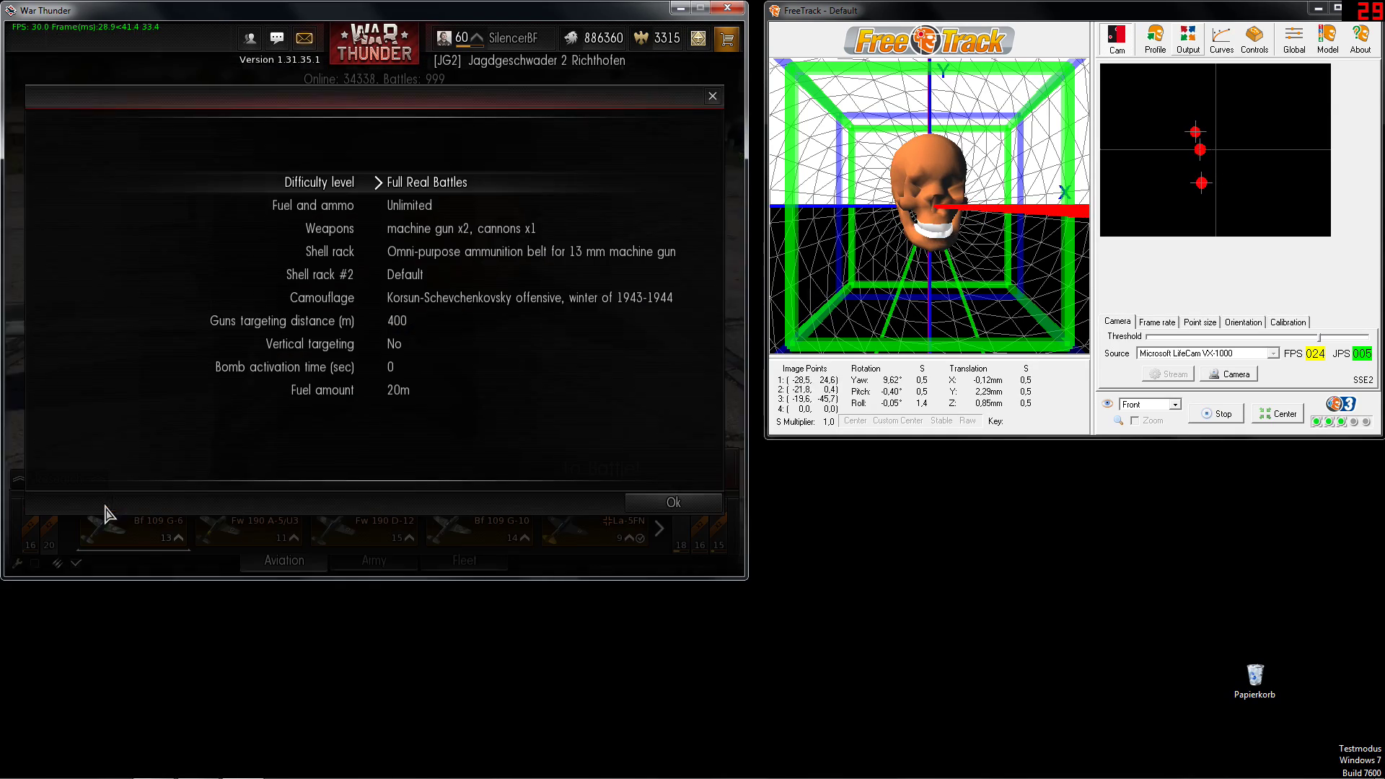
left_click(665, 502)
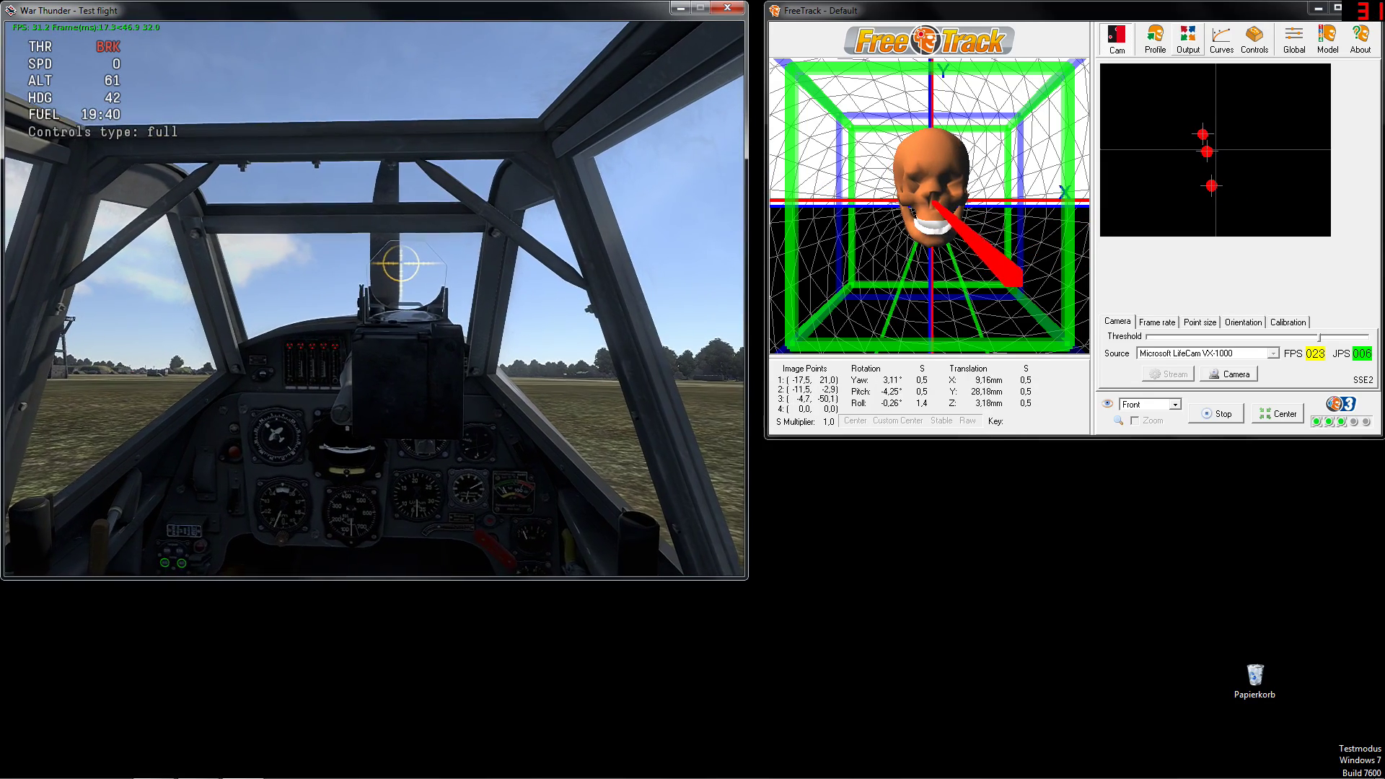
- Examine the zoom axis, head-tracking zoom and head movement assignments in the game's realistic view controls, and resume the test flight
key("Escape")
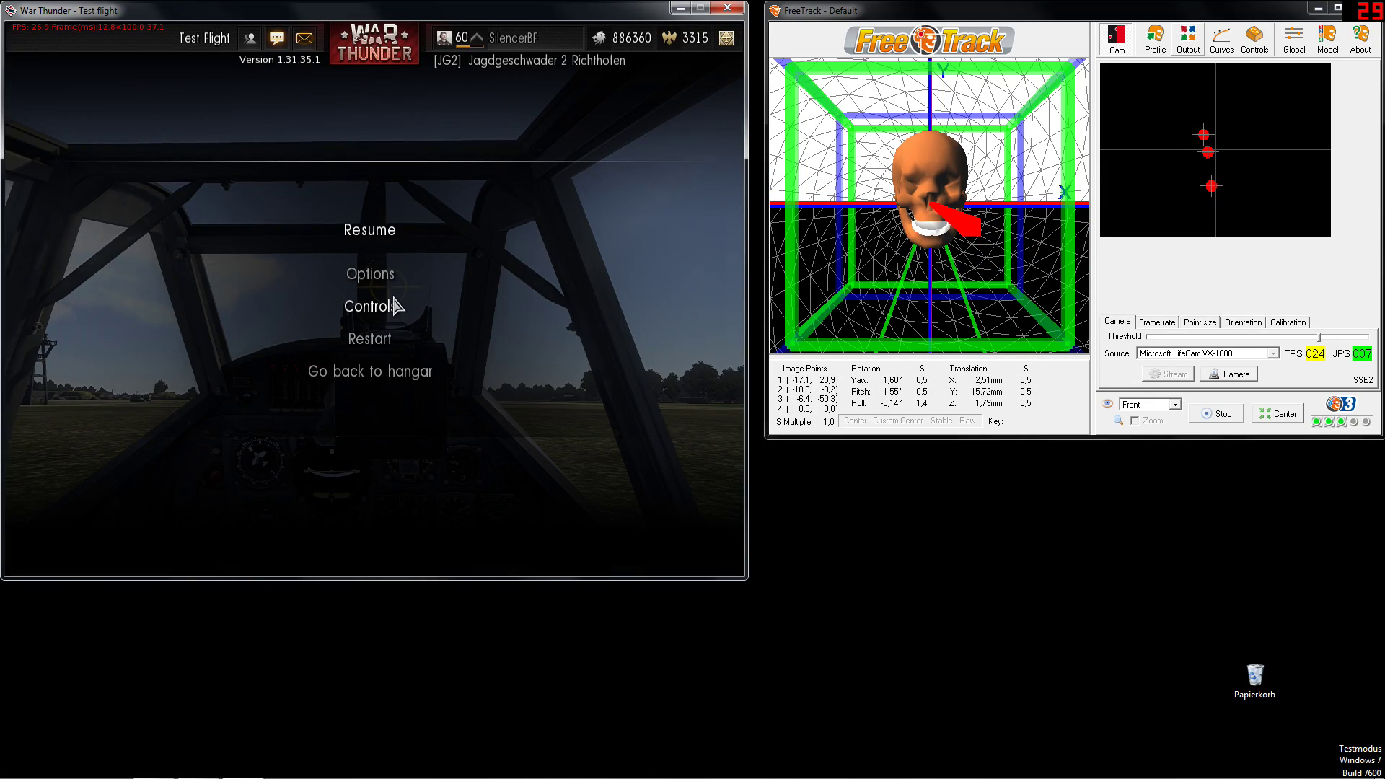
left_click(370, 306)
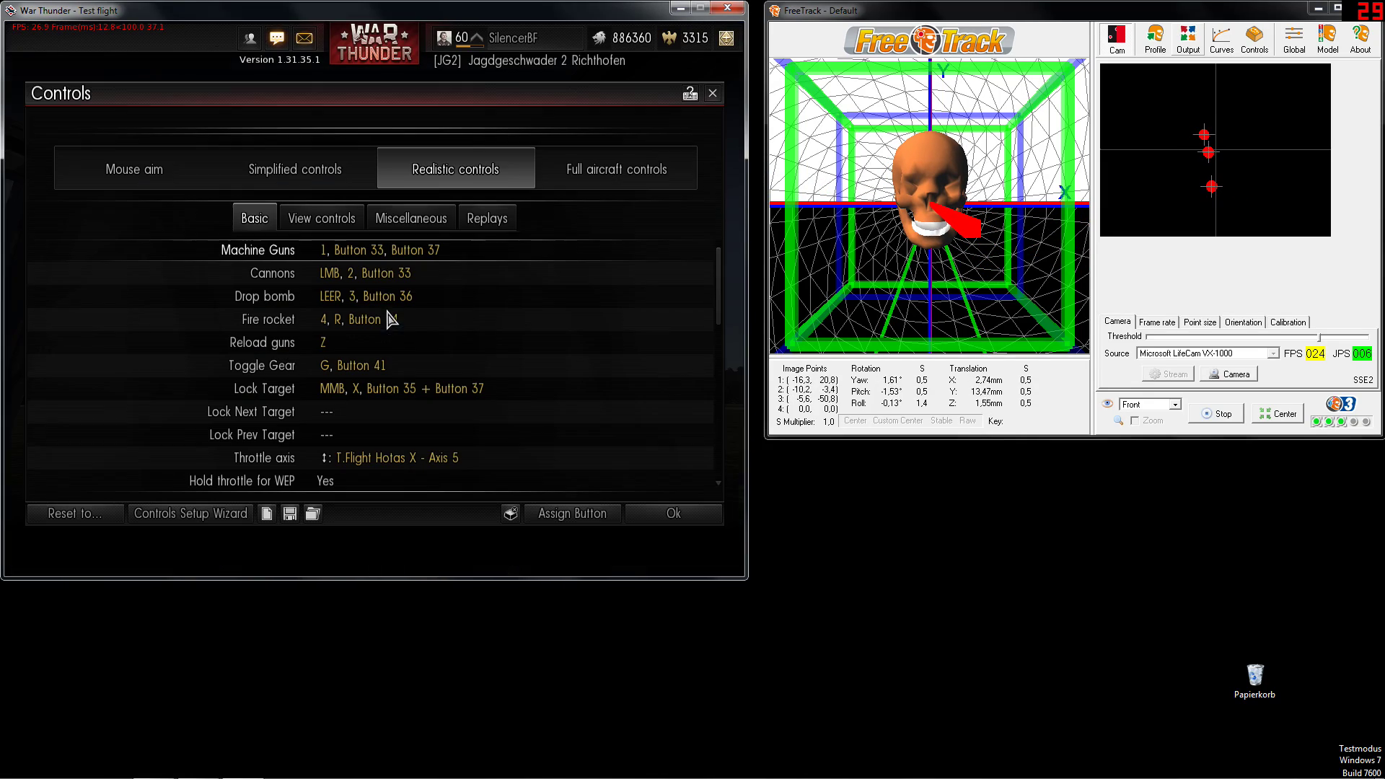
left_click(320, 225)
scroll(332, 361, "down", 8)
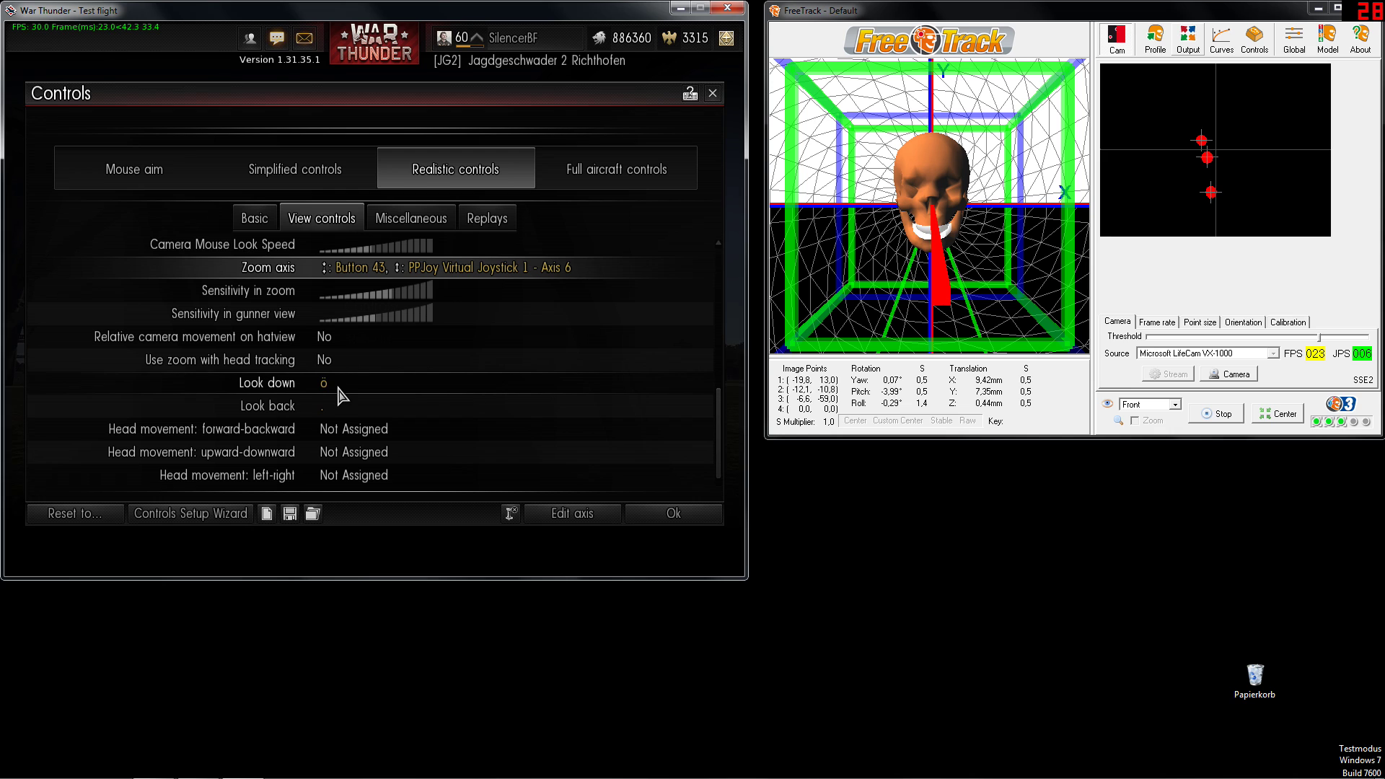
left_click(322, 360)
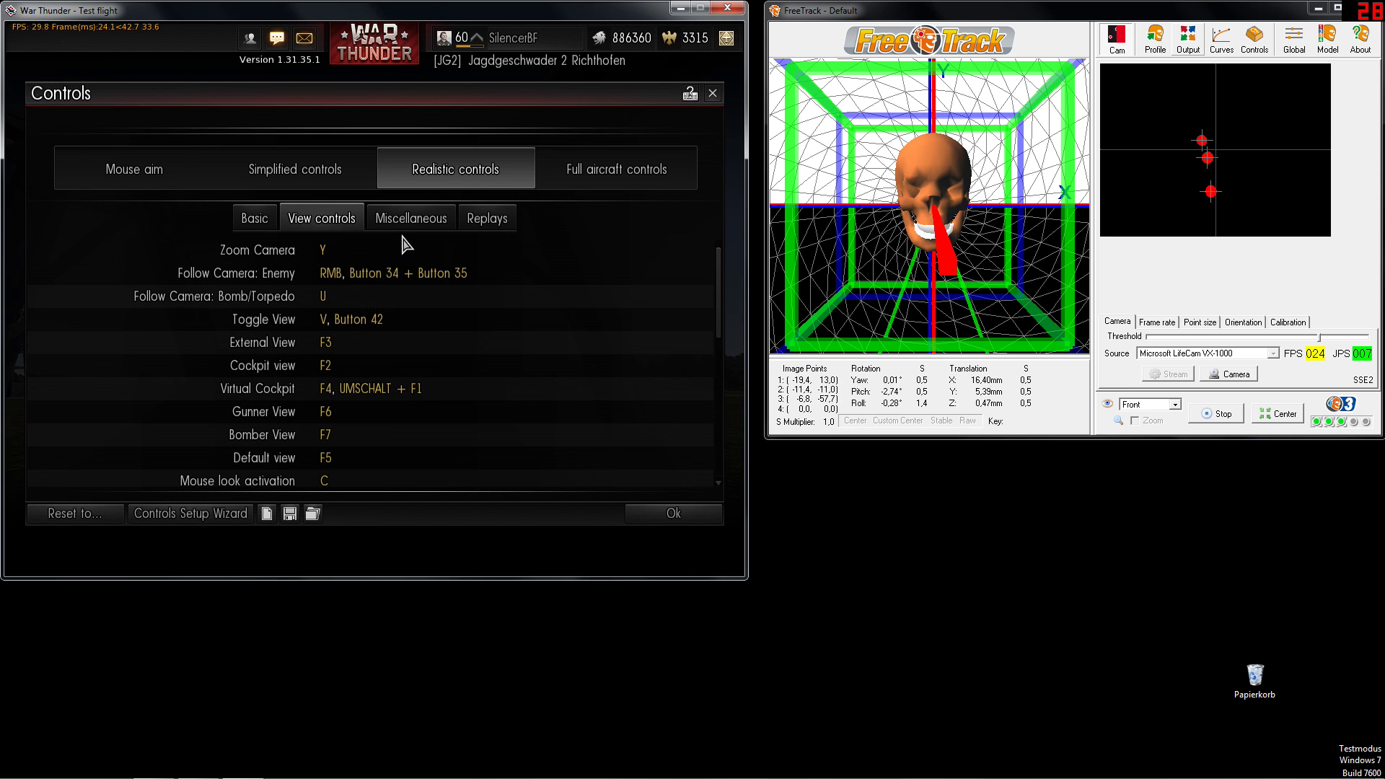
left_click(272, 220)
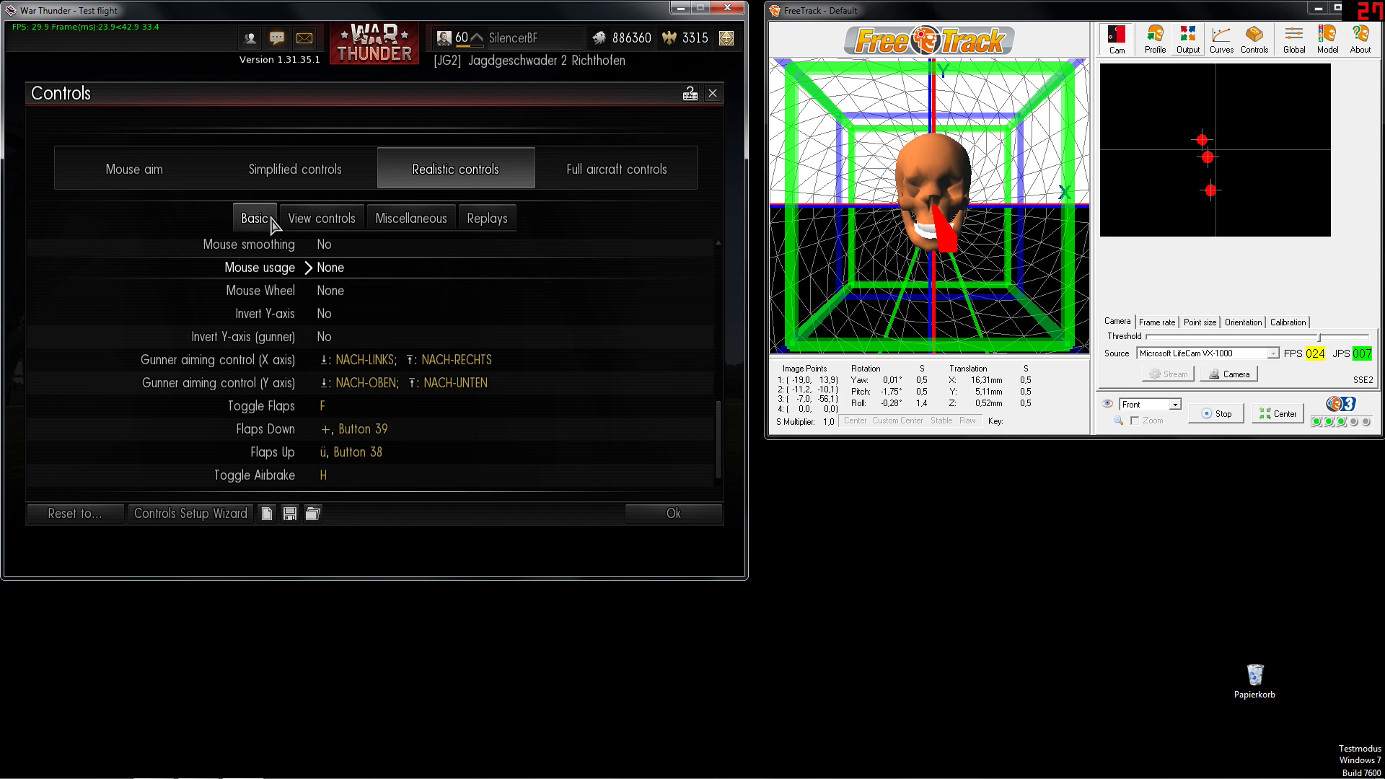
left_click(333, 221)
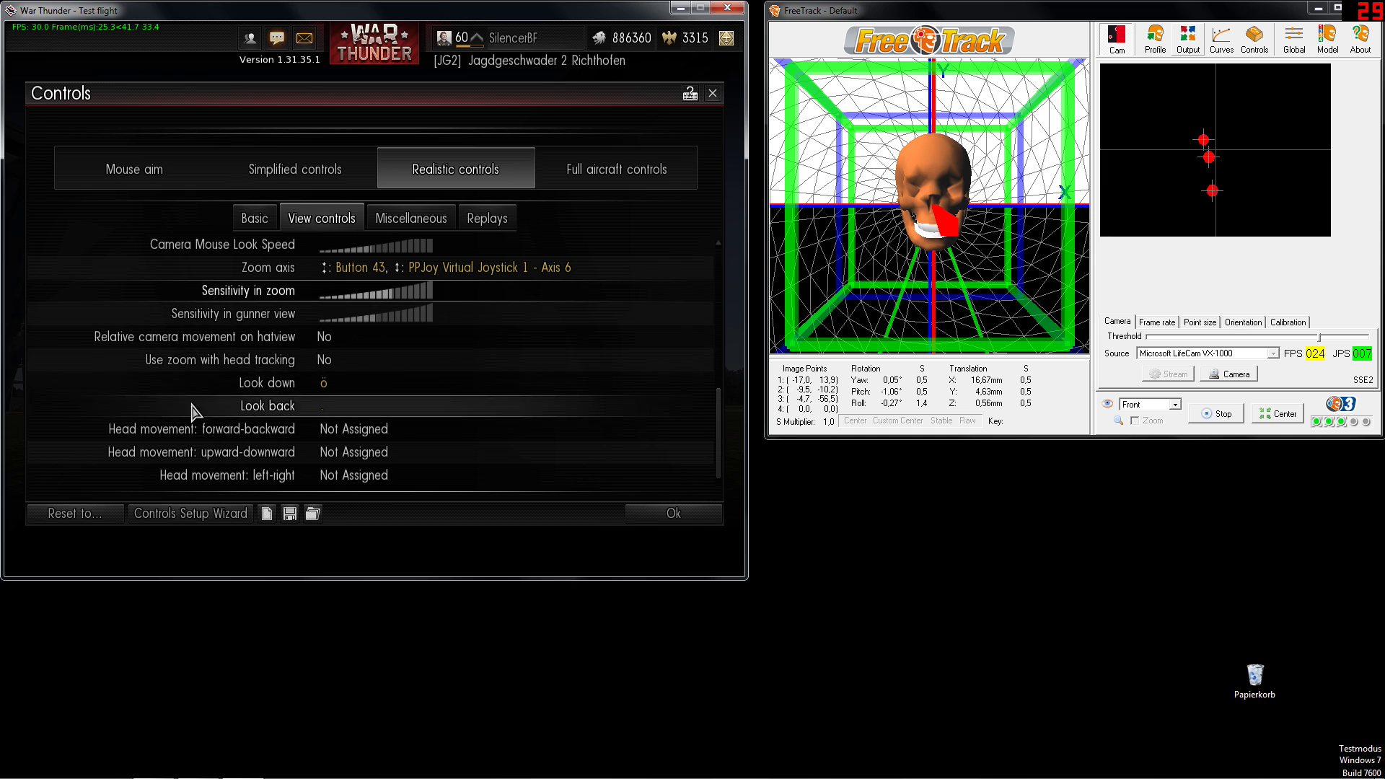
scroll(326, 416, "up", 6)
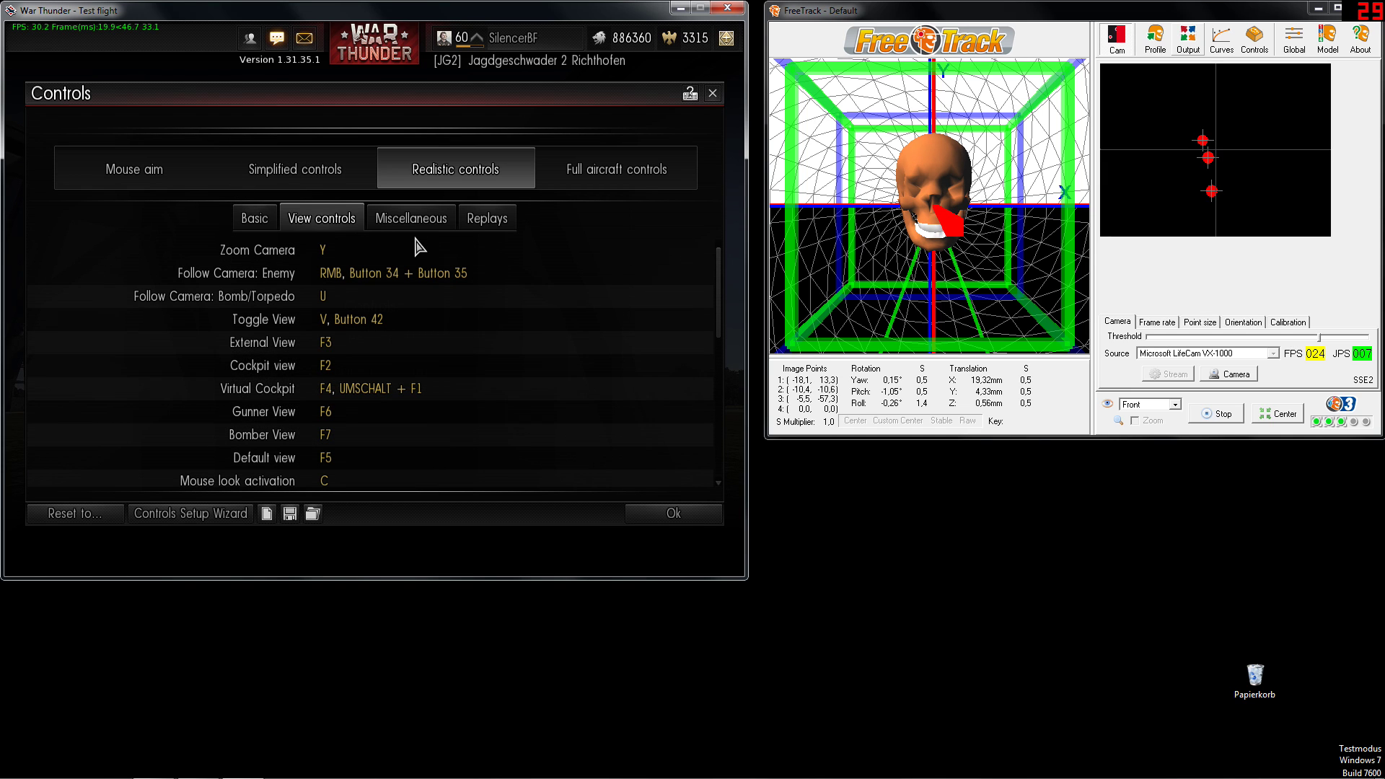
scroll(479, 318, "down", 5)
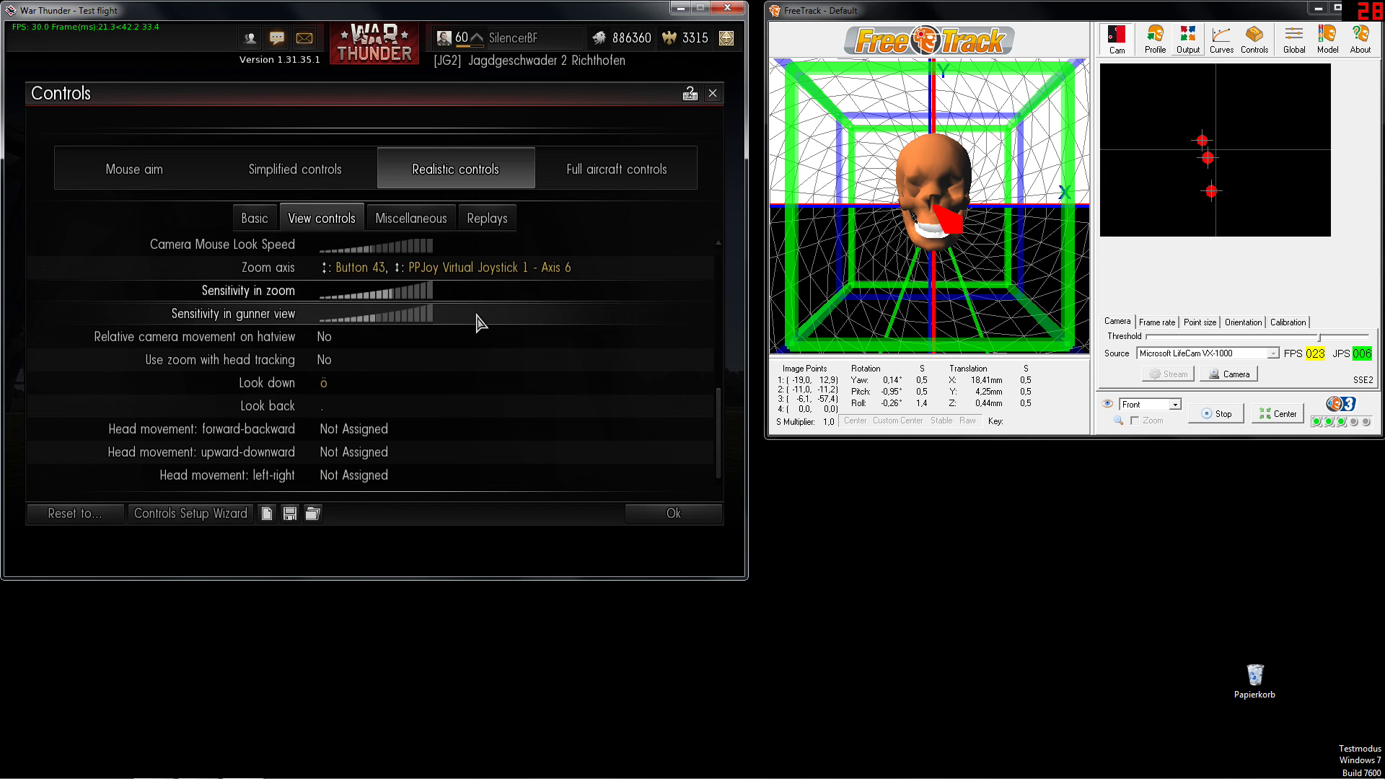
scroll(479, 318, "up", 5)
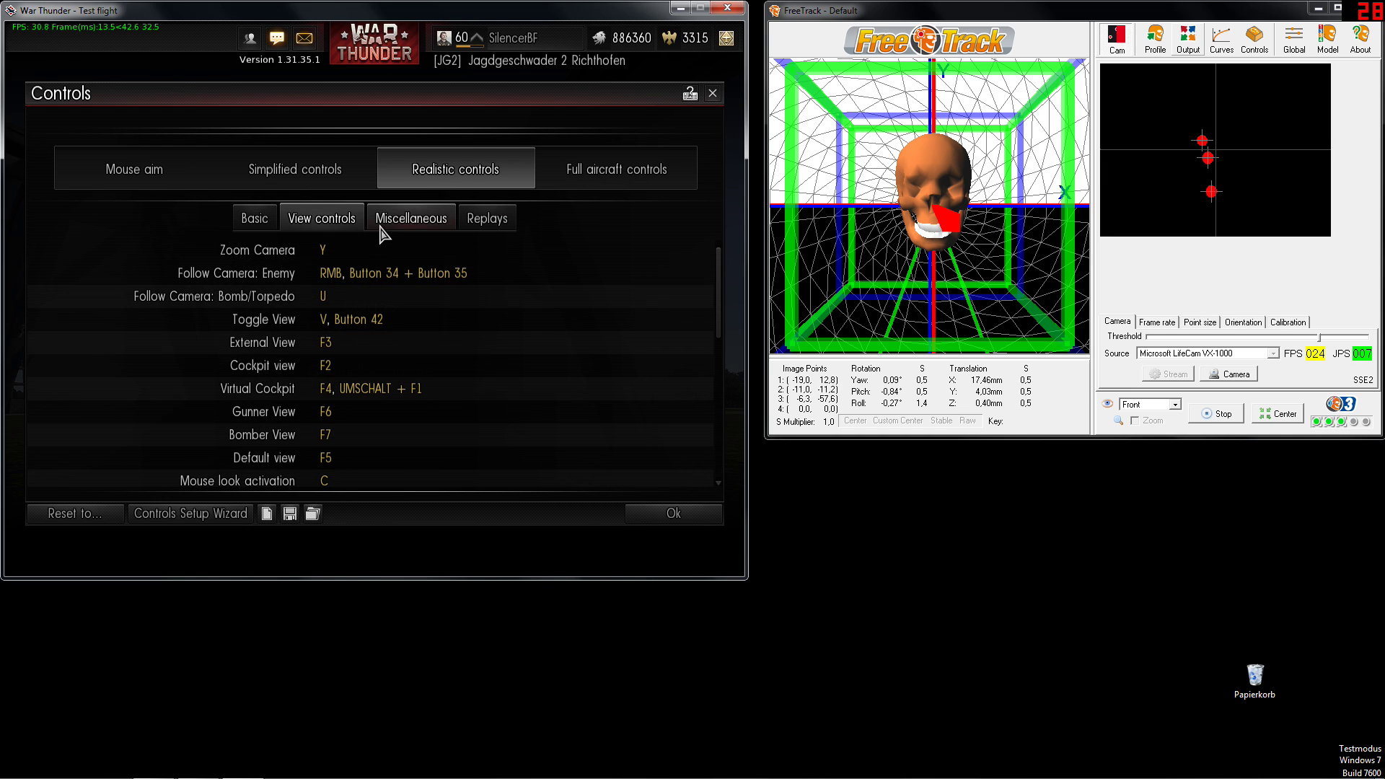
scroll(402, 361, "down", 5)
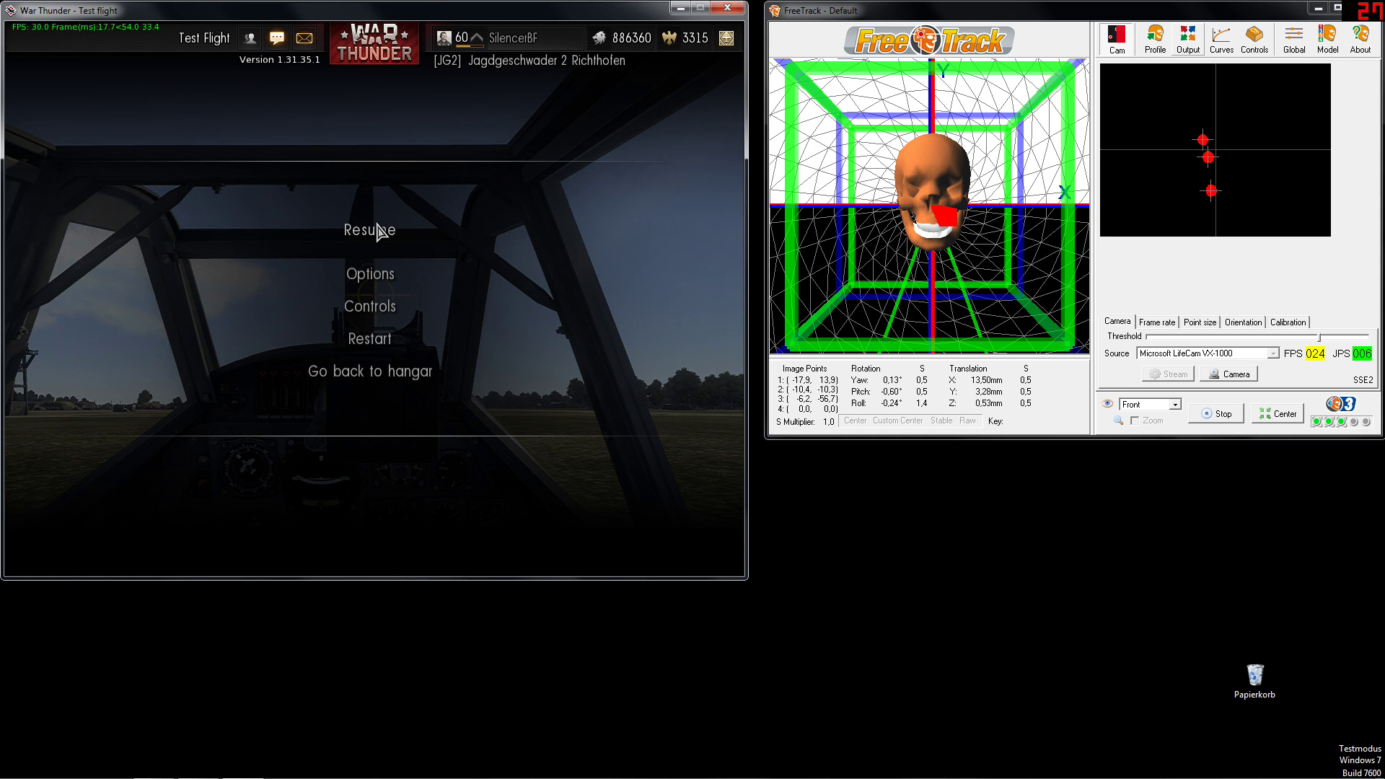
left_click(369, 230)
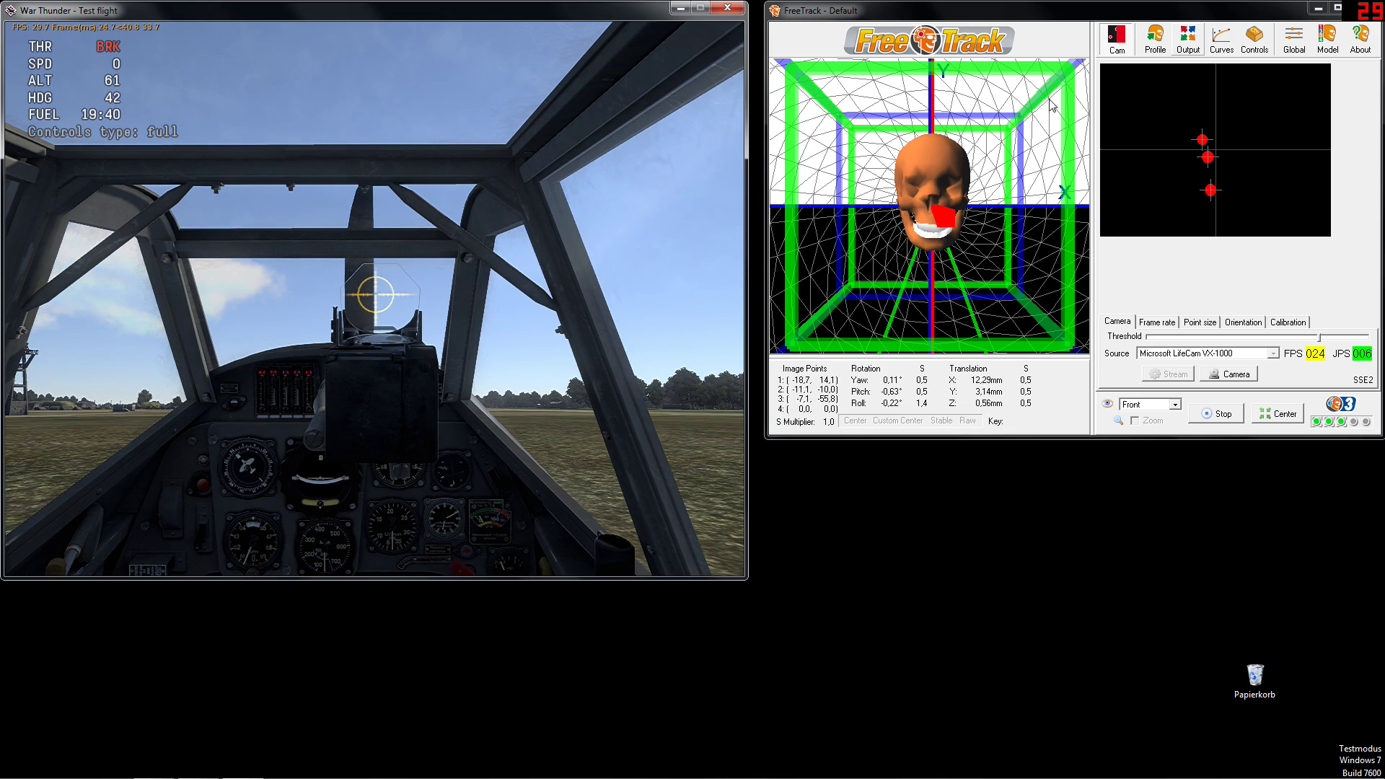
- Try a yaw sensitivity of 2.3 in the profile settings and set it back to 2.8
left_click(1155, 40)
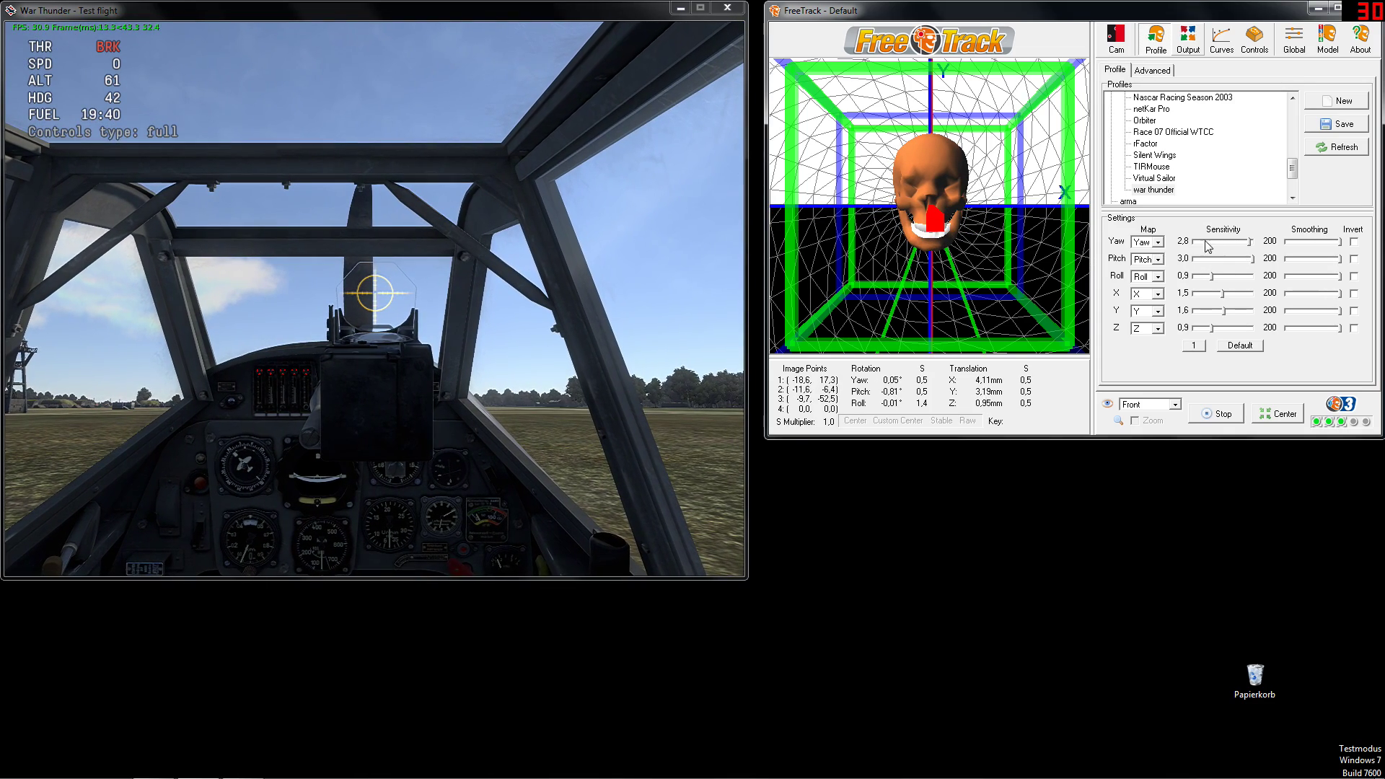
left_click(1252, 245)
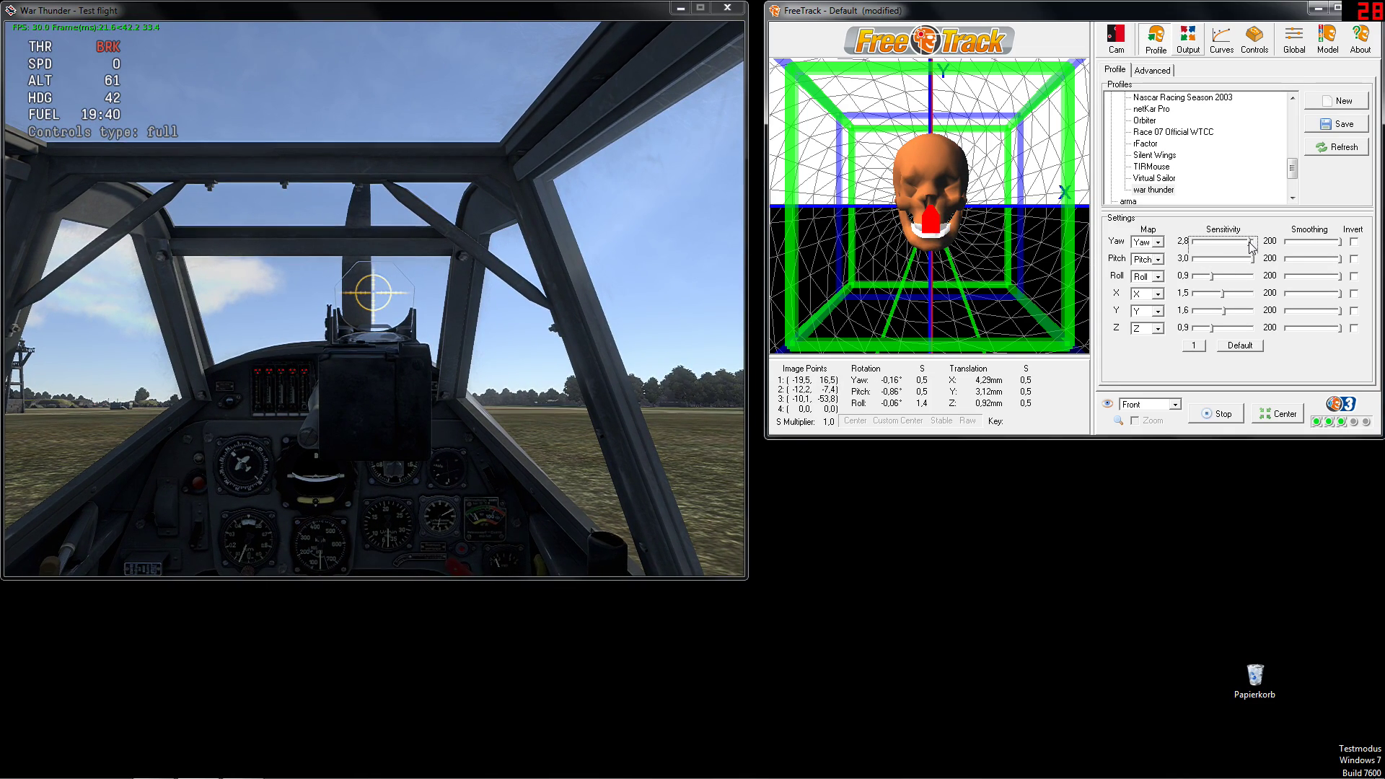
left_click_drag(1251, 245, 1240, 247)
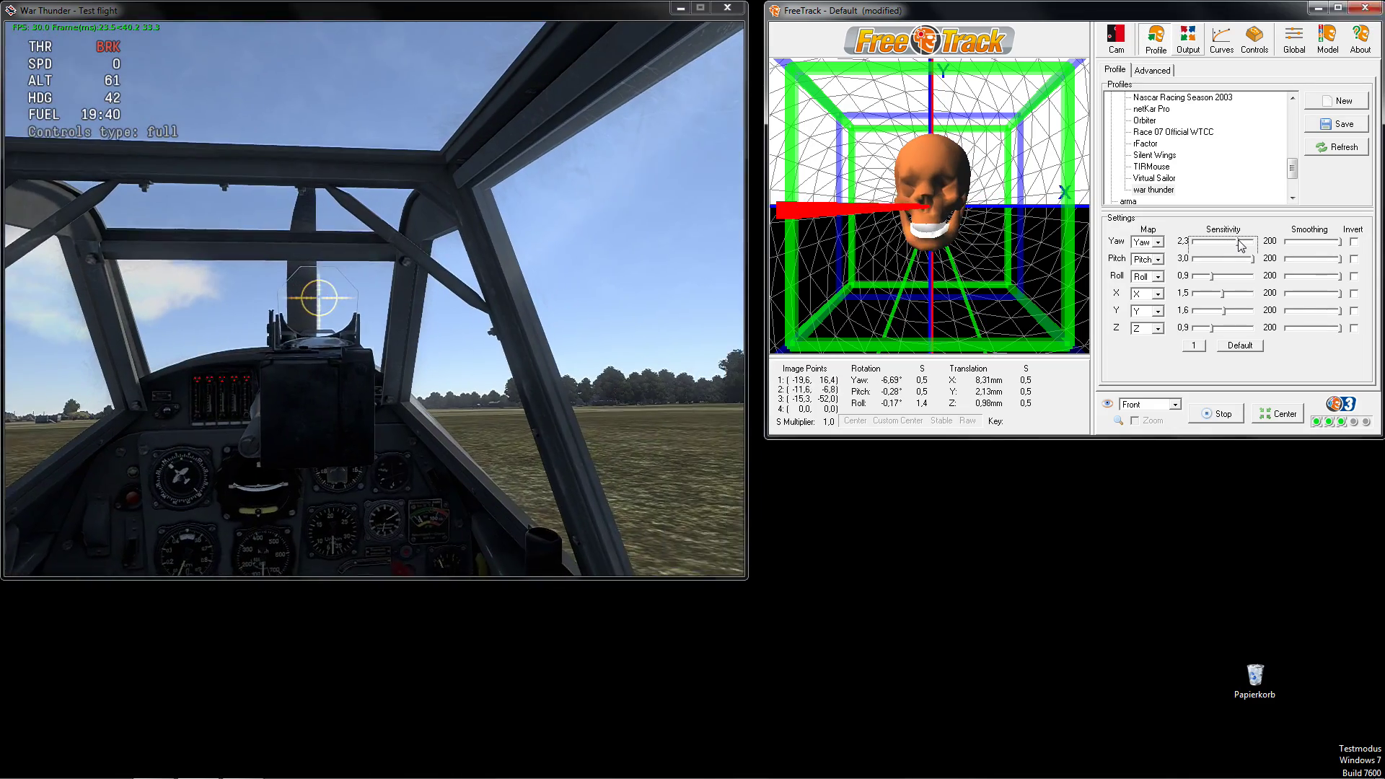
left_click_drag(1240, 245, 1249, 247)
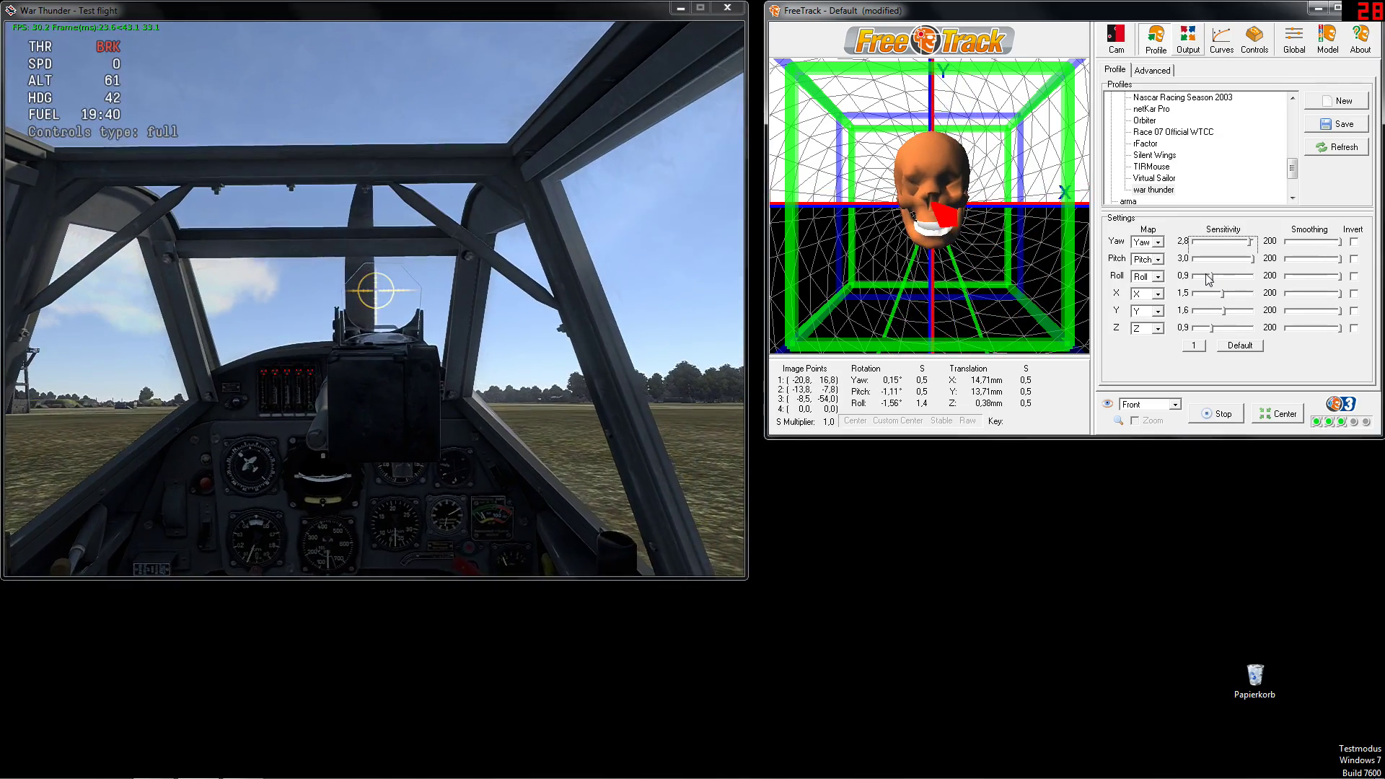
- Try roll sensitivities of 0.6 and 2.5 in the profile, and settle on 0.7
left_click(1209, 279)
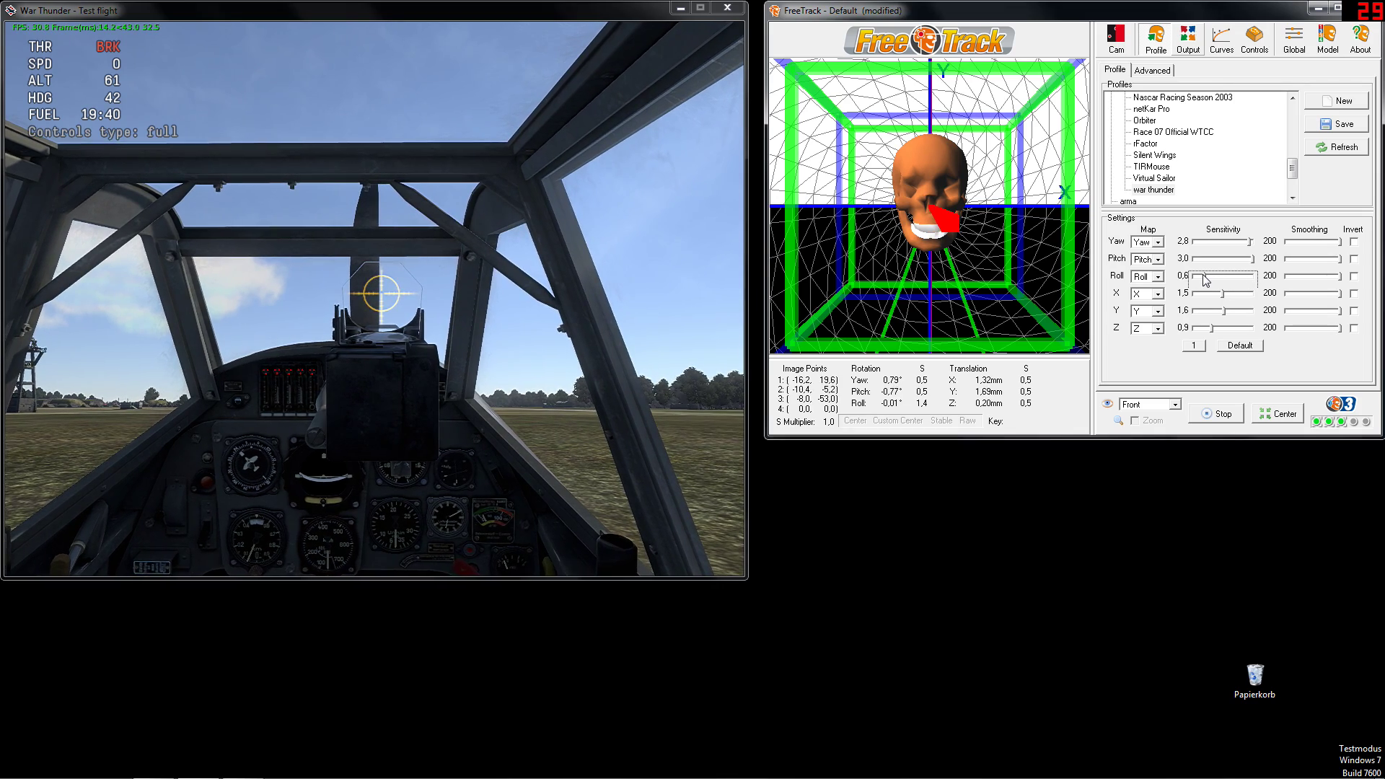
left_click_drag(1204, 279, 1231, 281)
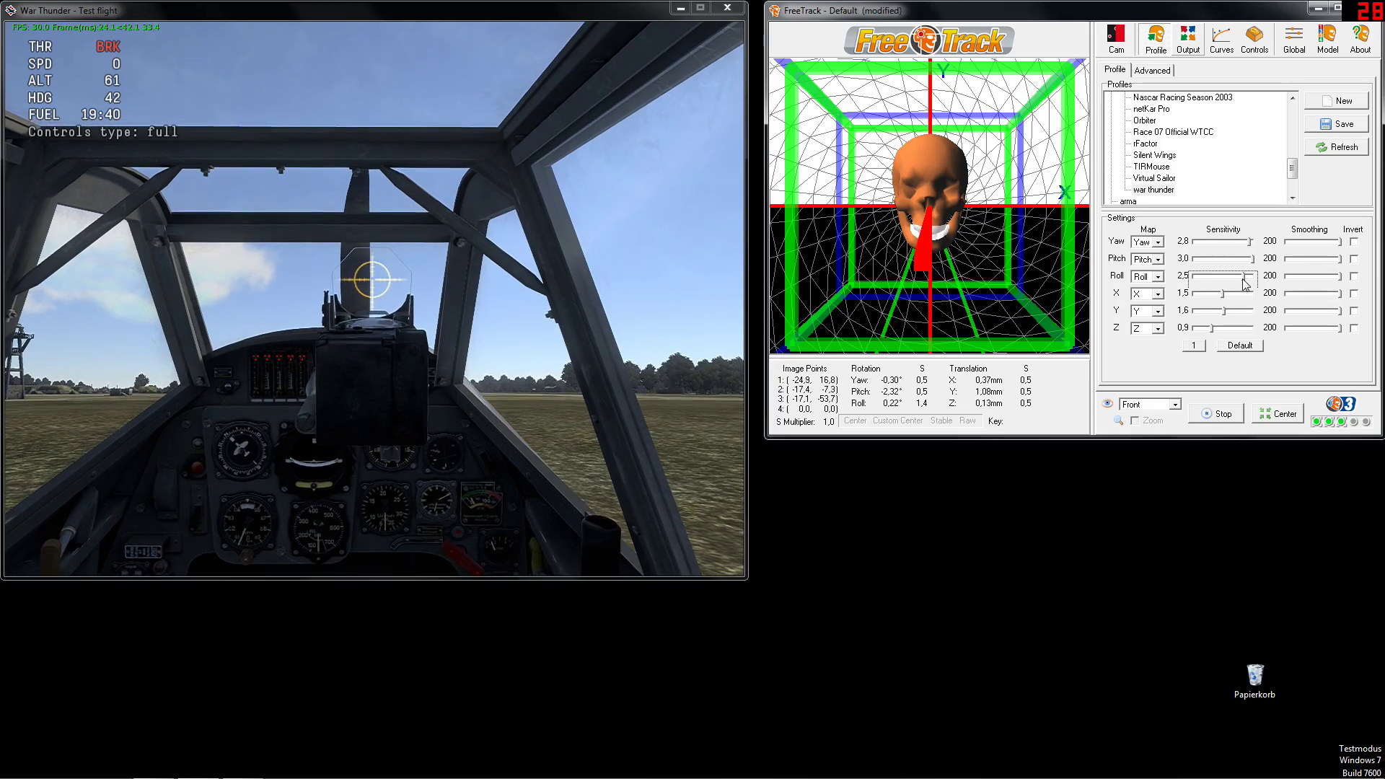
left_click_drag(1244, 284, 1210, 280)
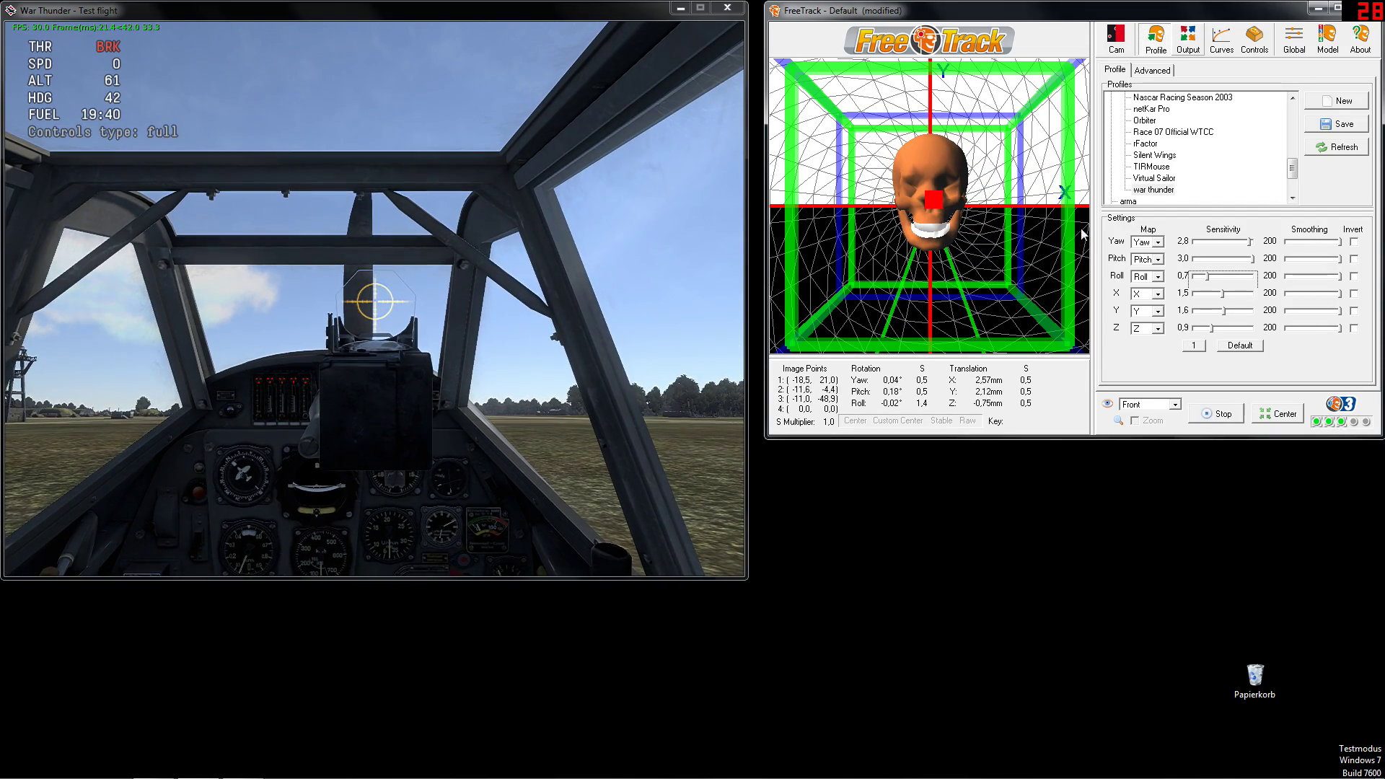
left_click(1190, 48)
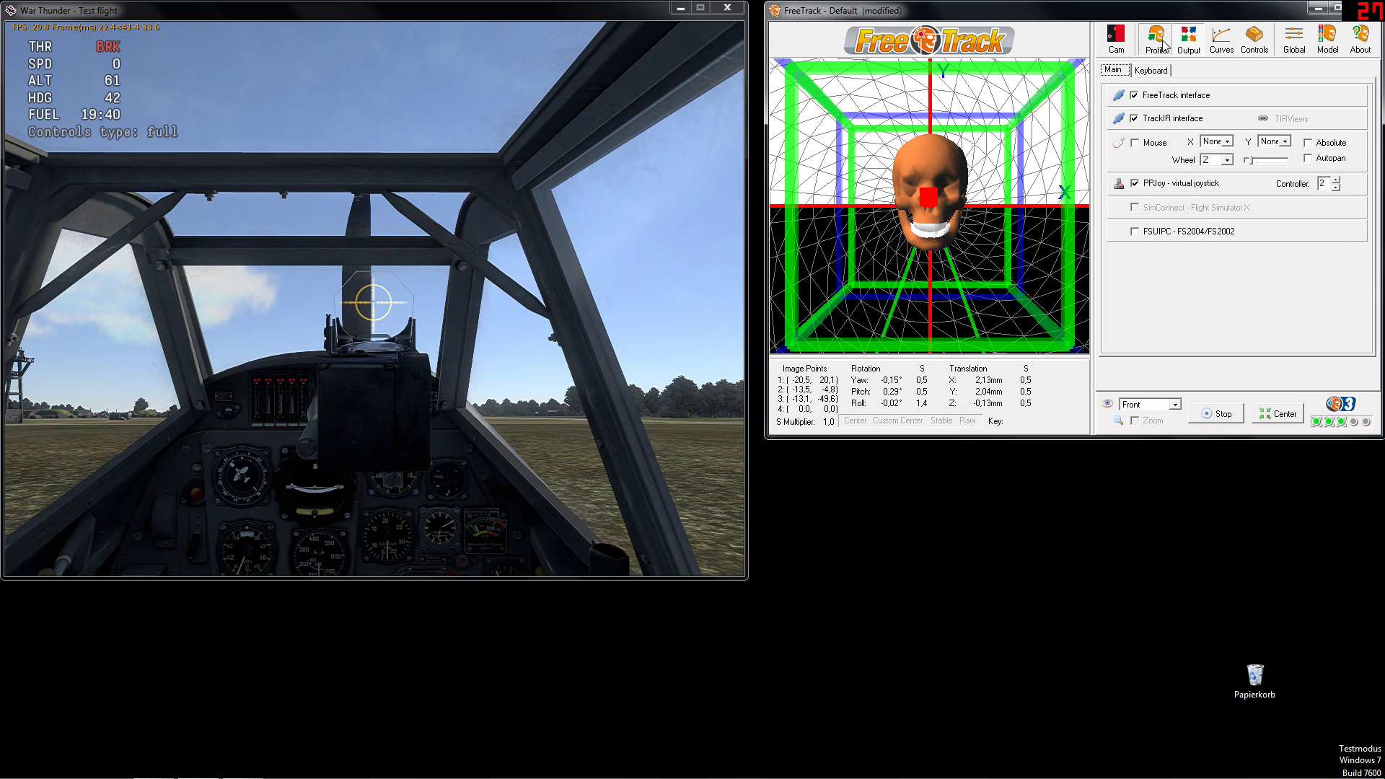
left_click(1170, 52)
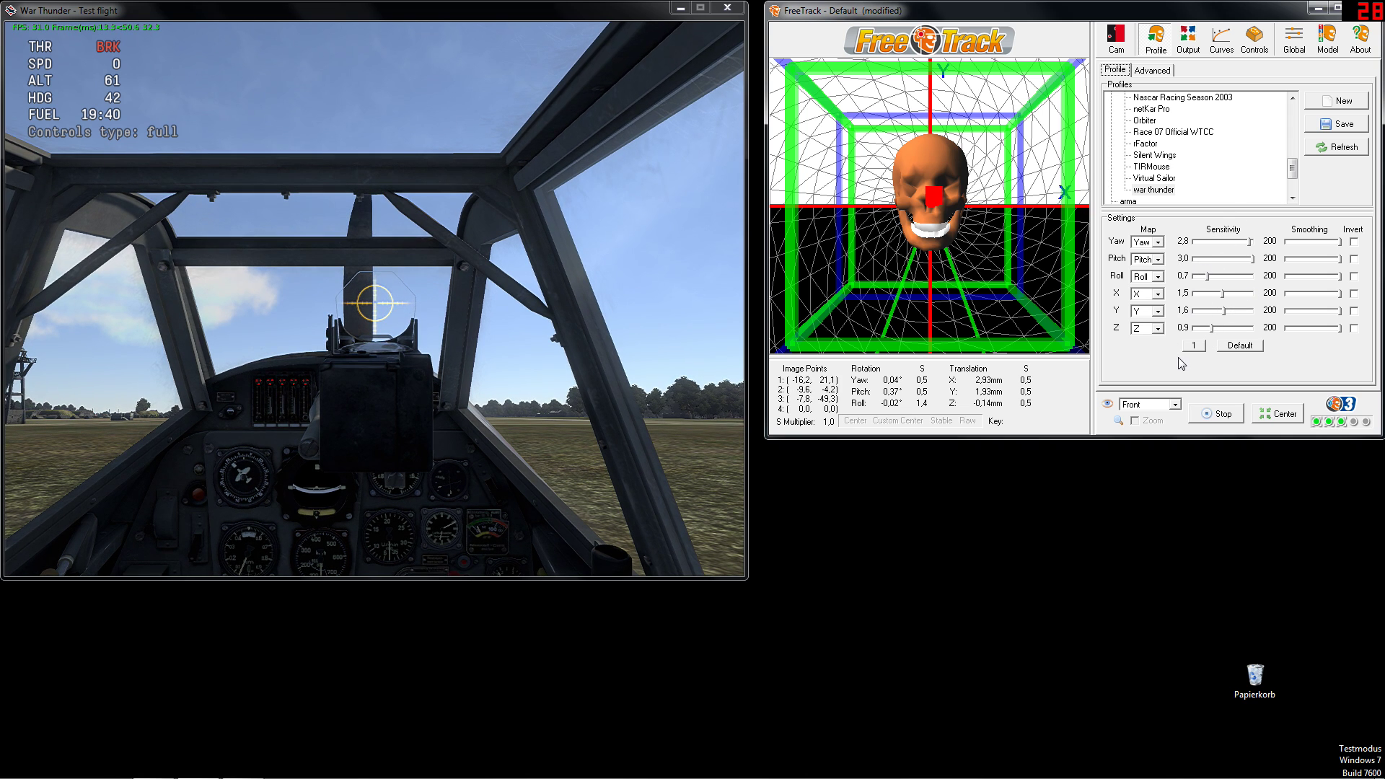
left_click(1116, 40)
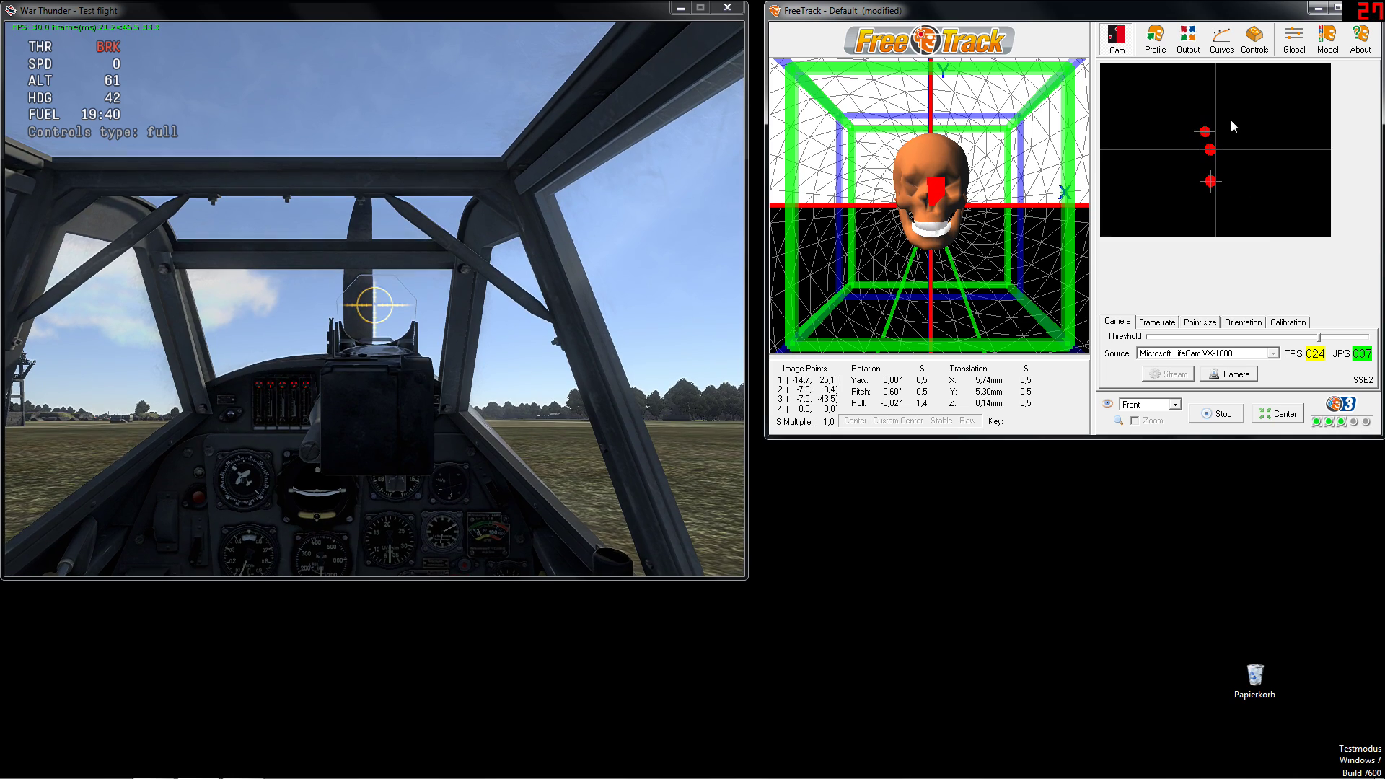
- Try yaw and pitch smoothing at 1 in the profile settings and return both to 200
left_click(1155, 39)
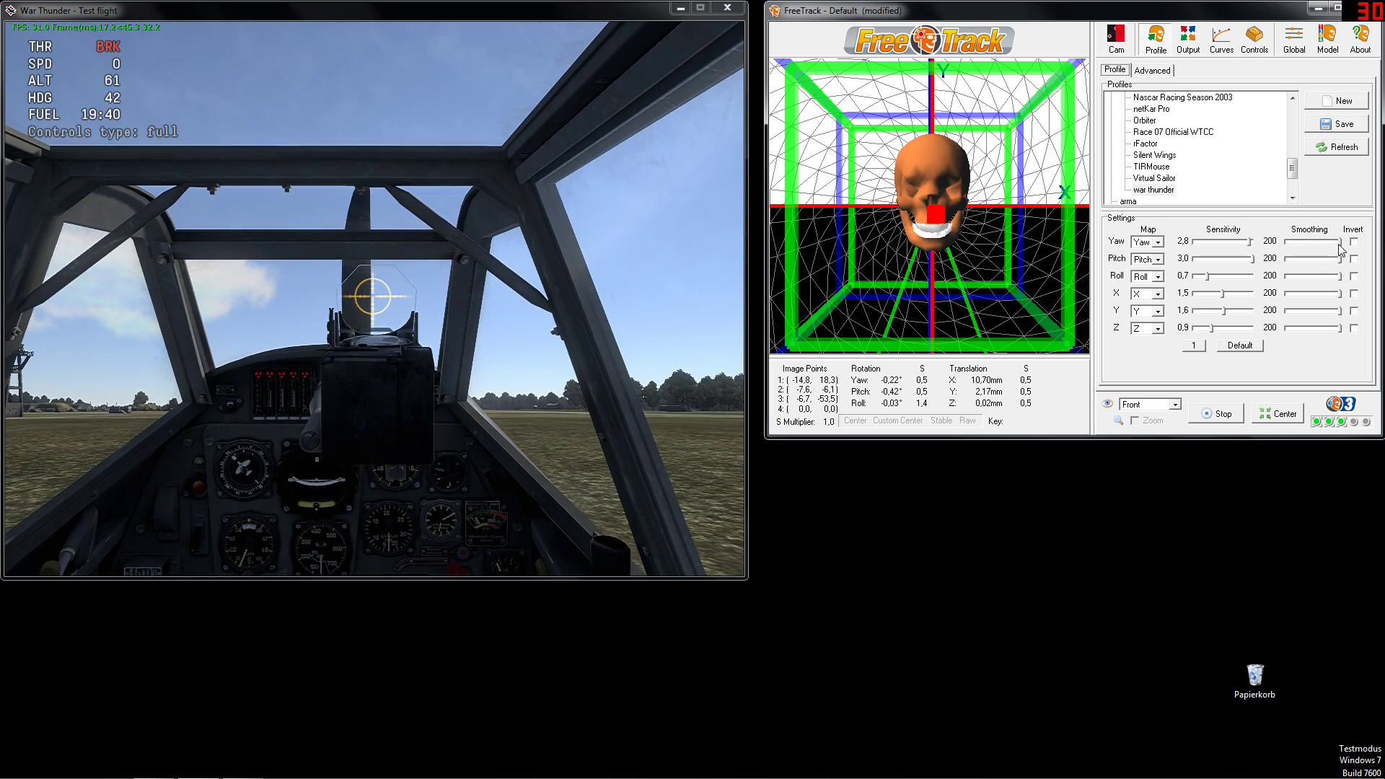
left_click_drag(1339, 241, 1262, 263)
left_click(1287, 244)
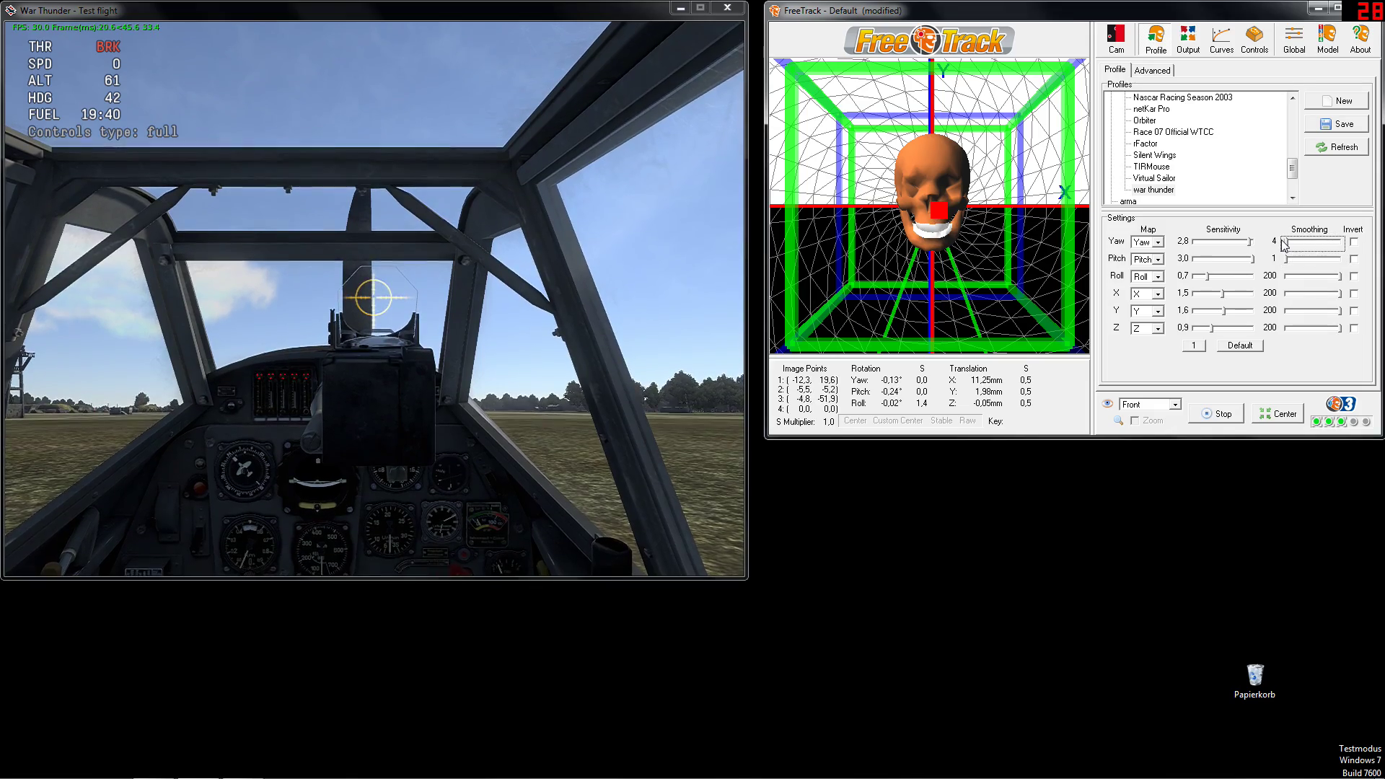
left_click_drag(1287, 244, 1282, 245)
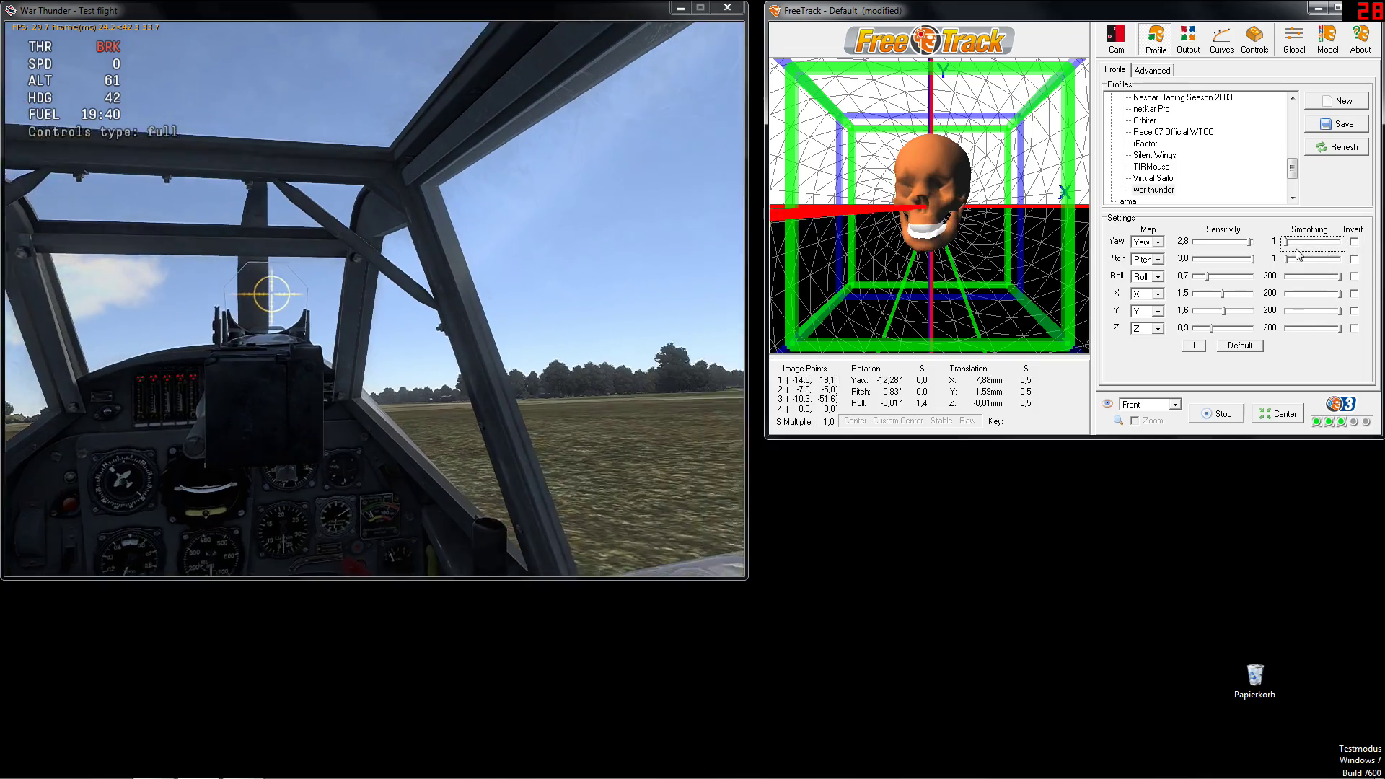
mouse_move(1285, 243)
left_mouse_down()
mouse_move(1346, 247)
mouse_move(1304, 263)
left_mouse_up()
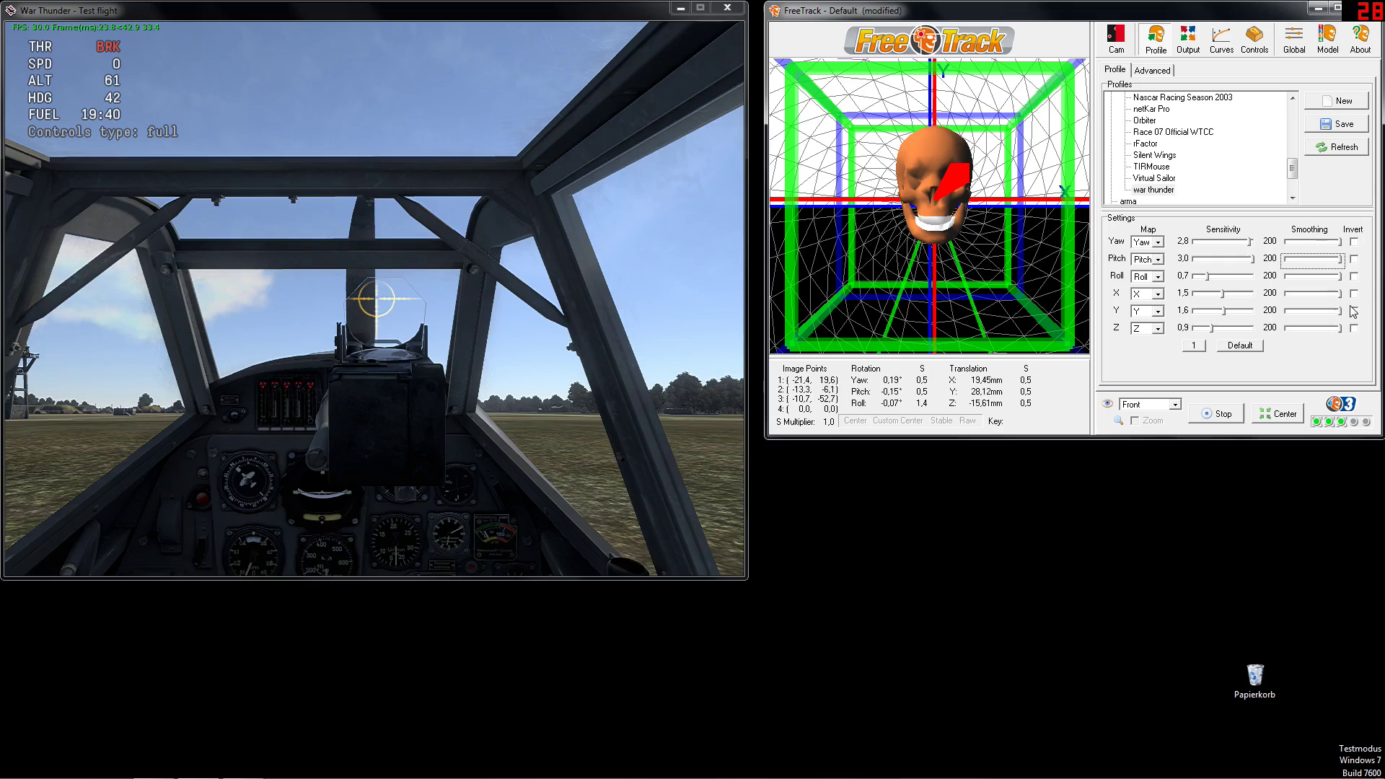
- Check the enabled output interfaces and the zoom axis settings in the game's view controls, and resume the test flight
left_click(1185, 47)
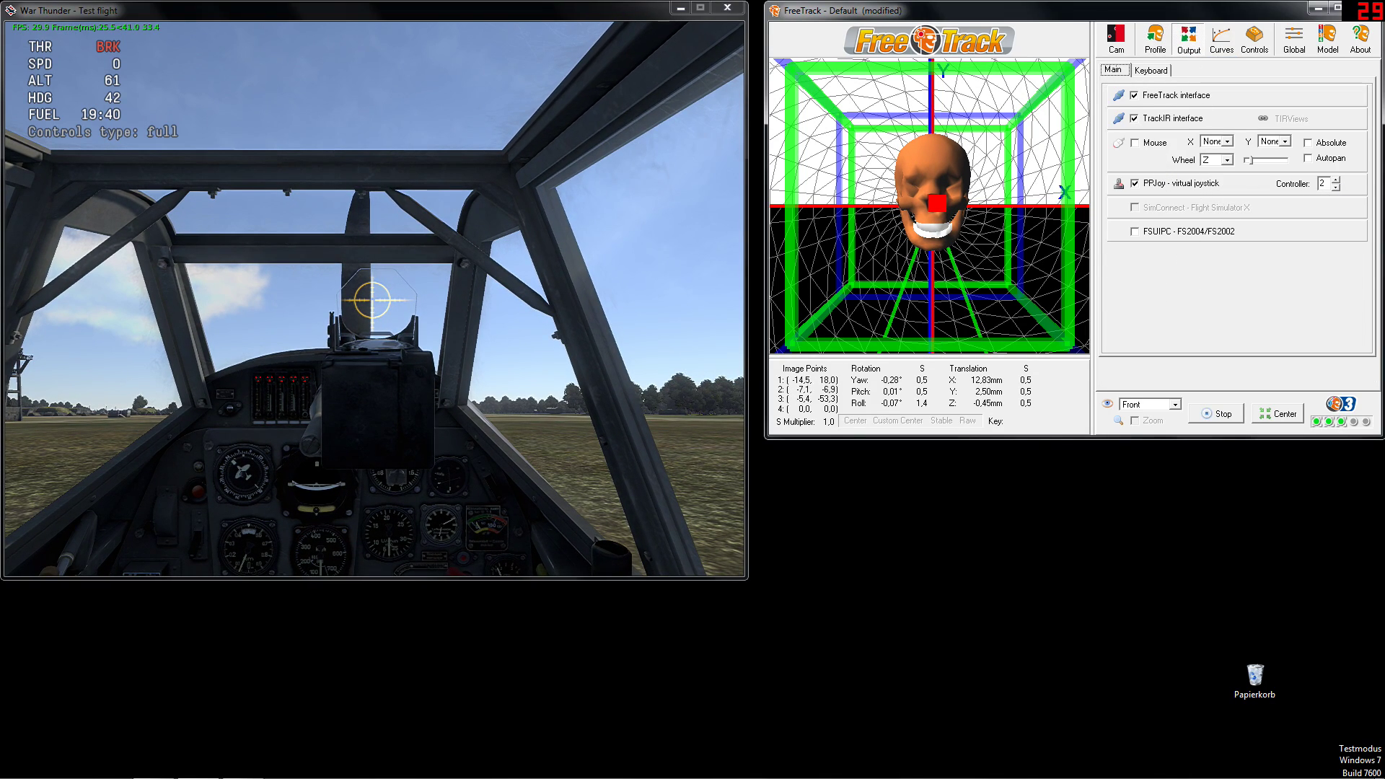
key("Escape")
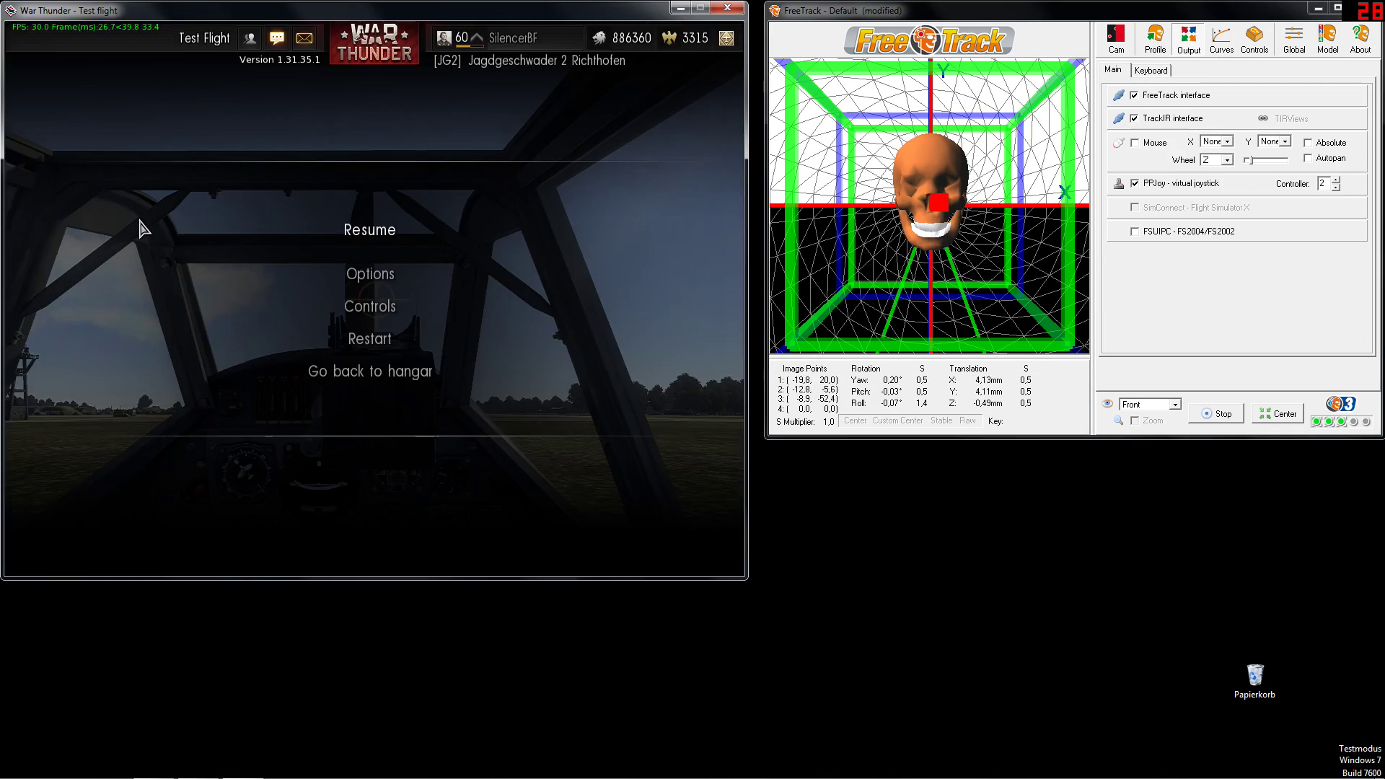
left_click(383, 303)
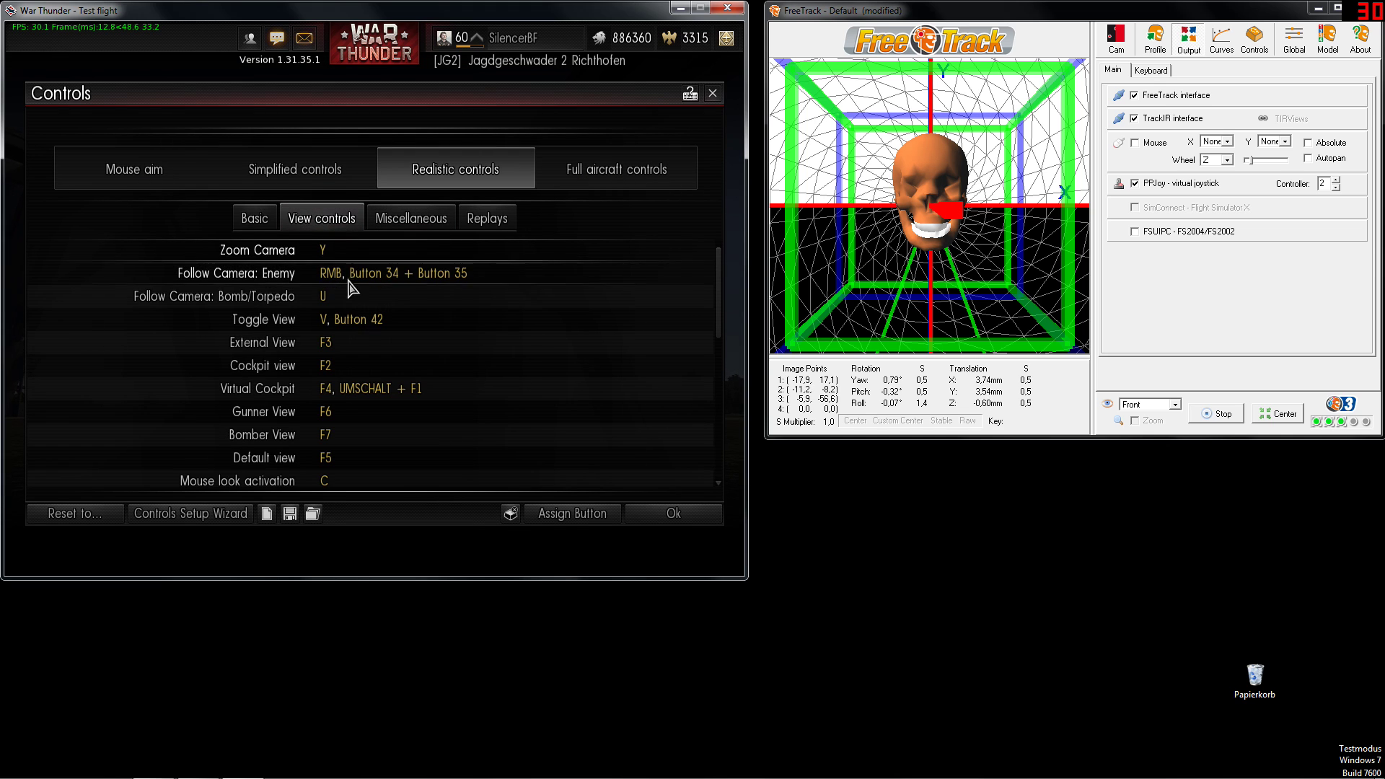
scroll(351, 295, "down", 3)
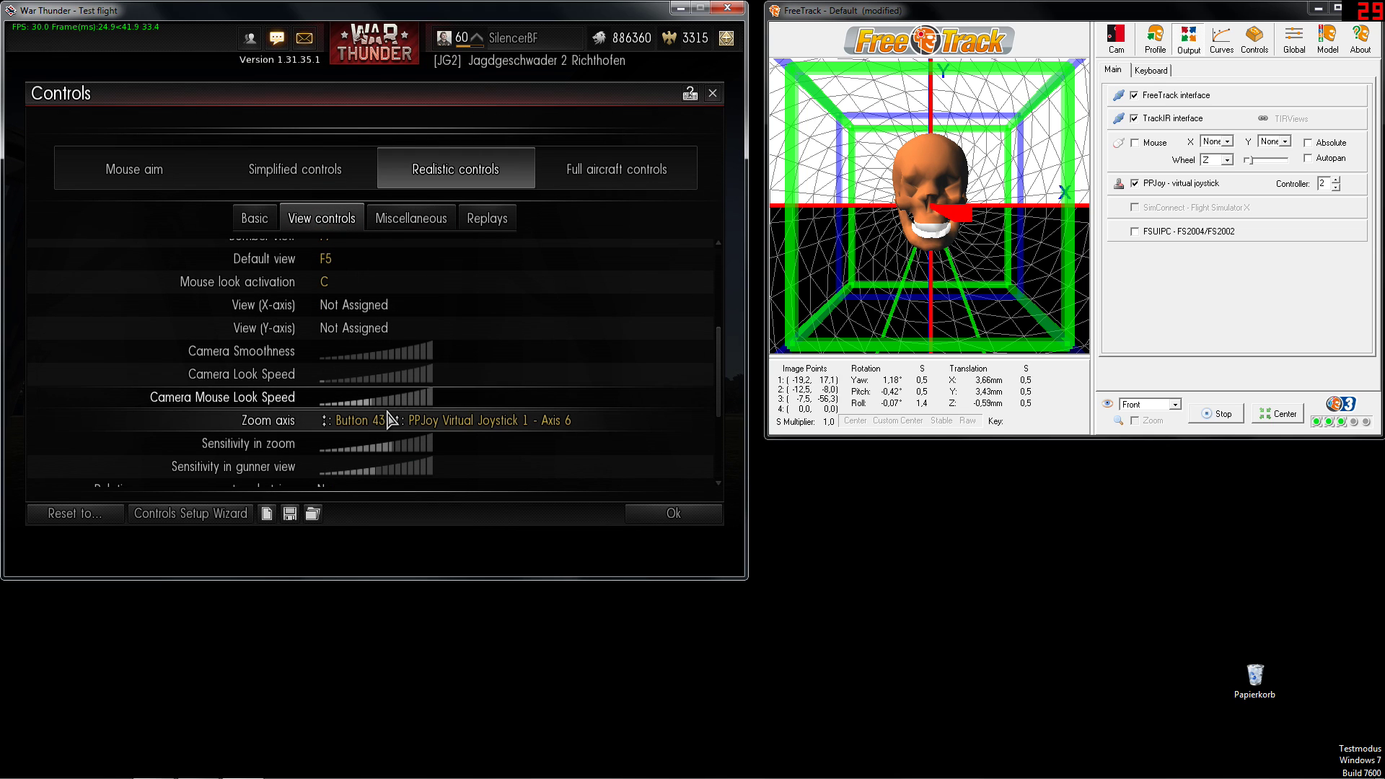
left_click(469, 421)
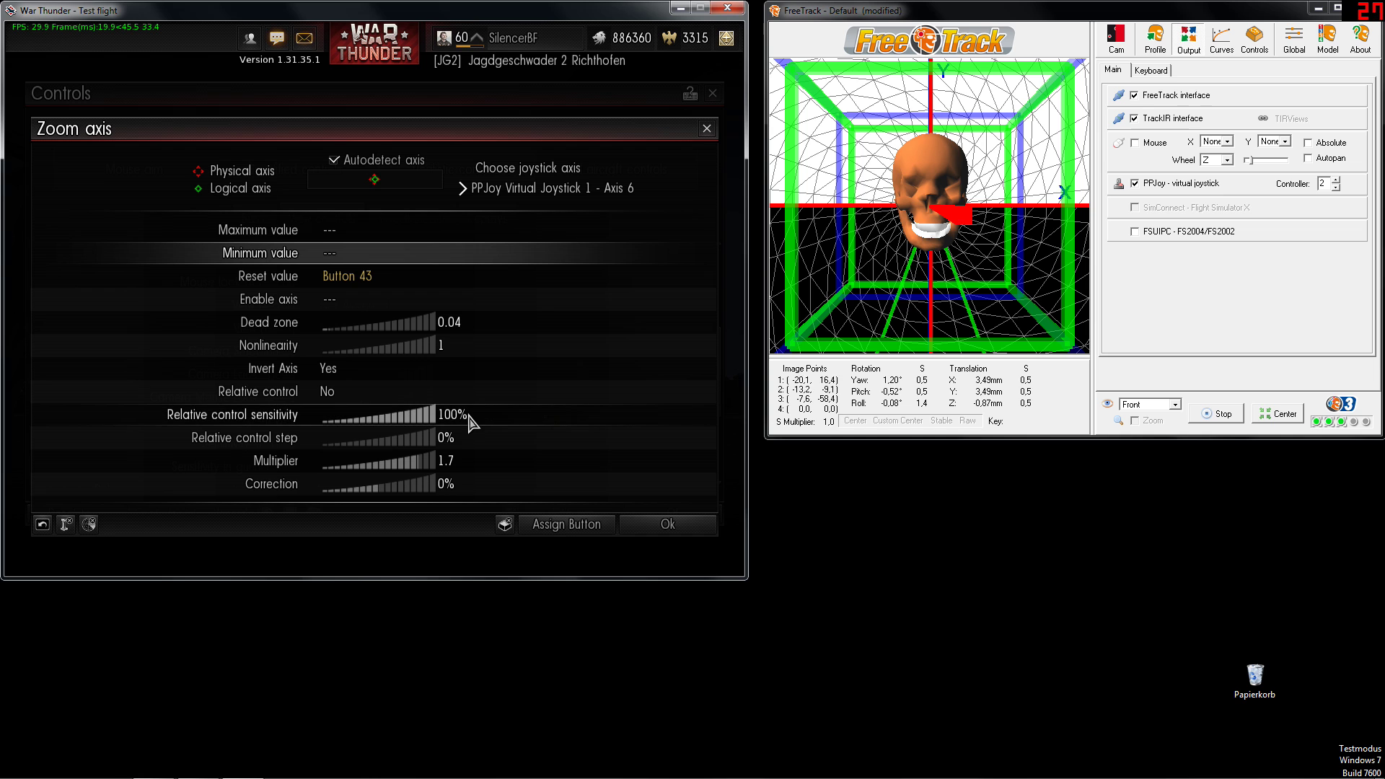
key("Escape")
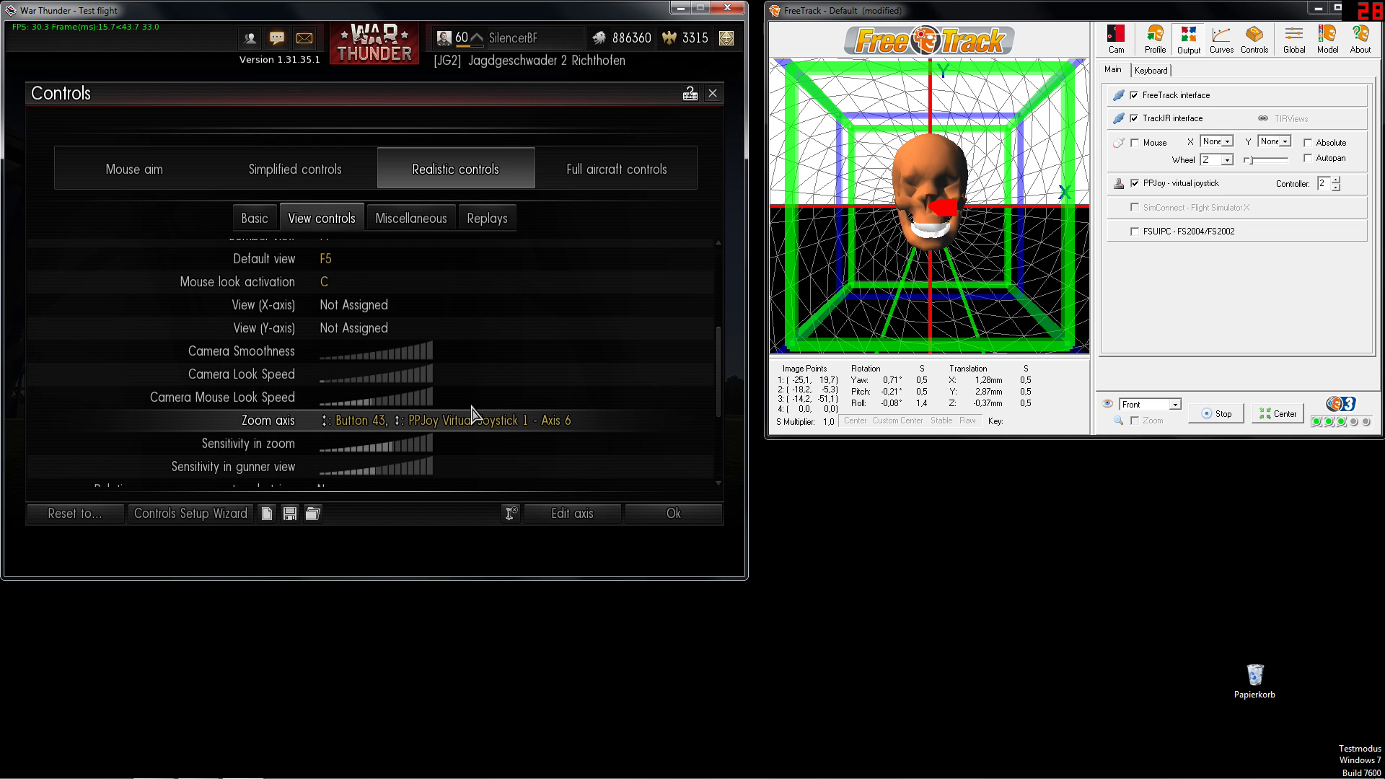
key("Escape")
key("Escape")
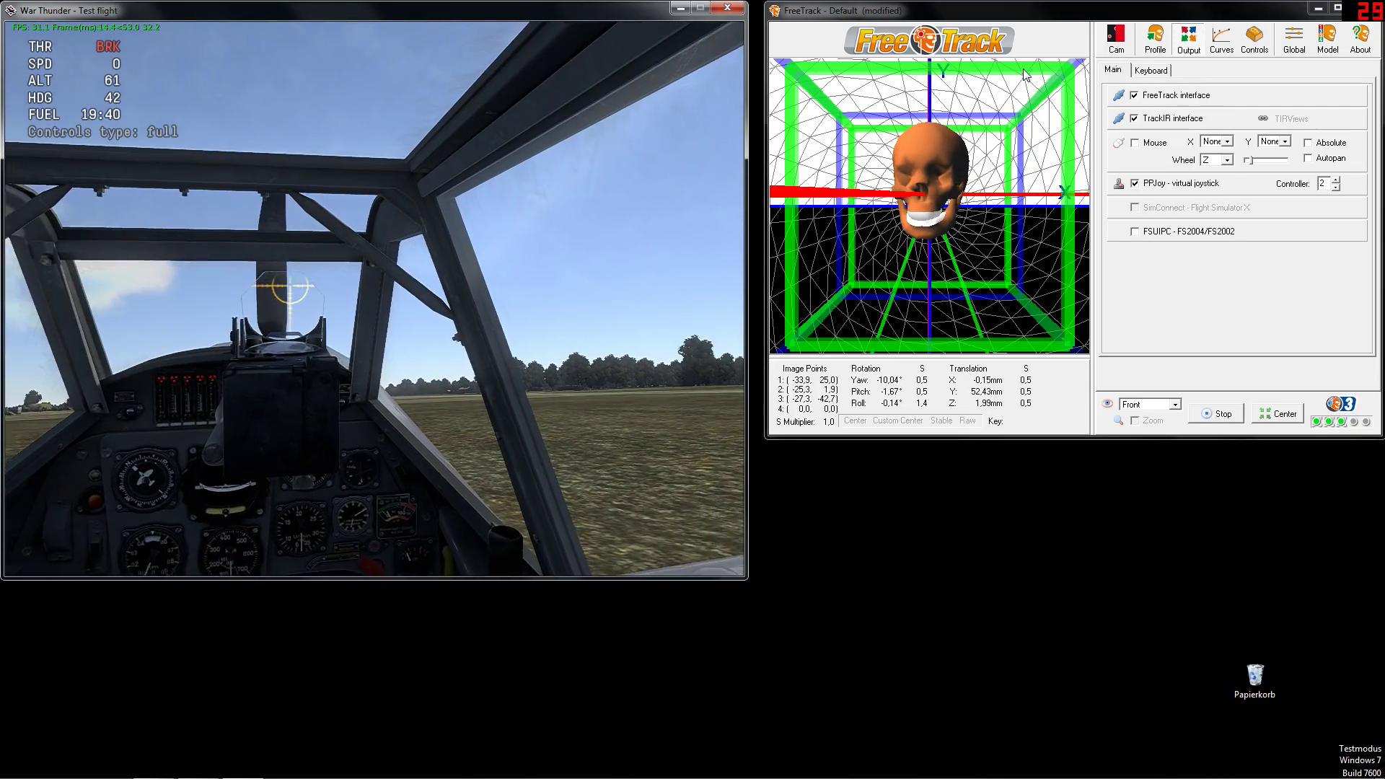
- Check the tracked points in the camera view and reopen the profile's sensitivity and smoothing settings
left_click(1131, 43)
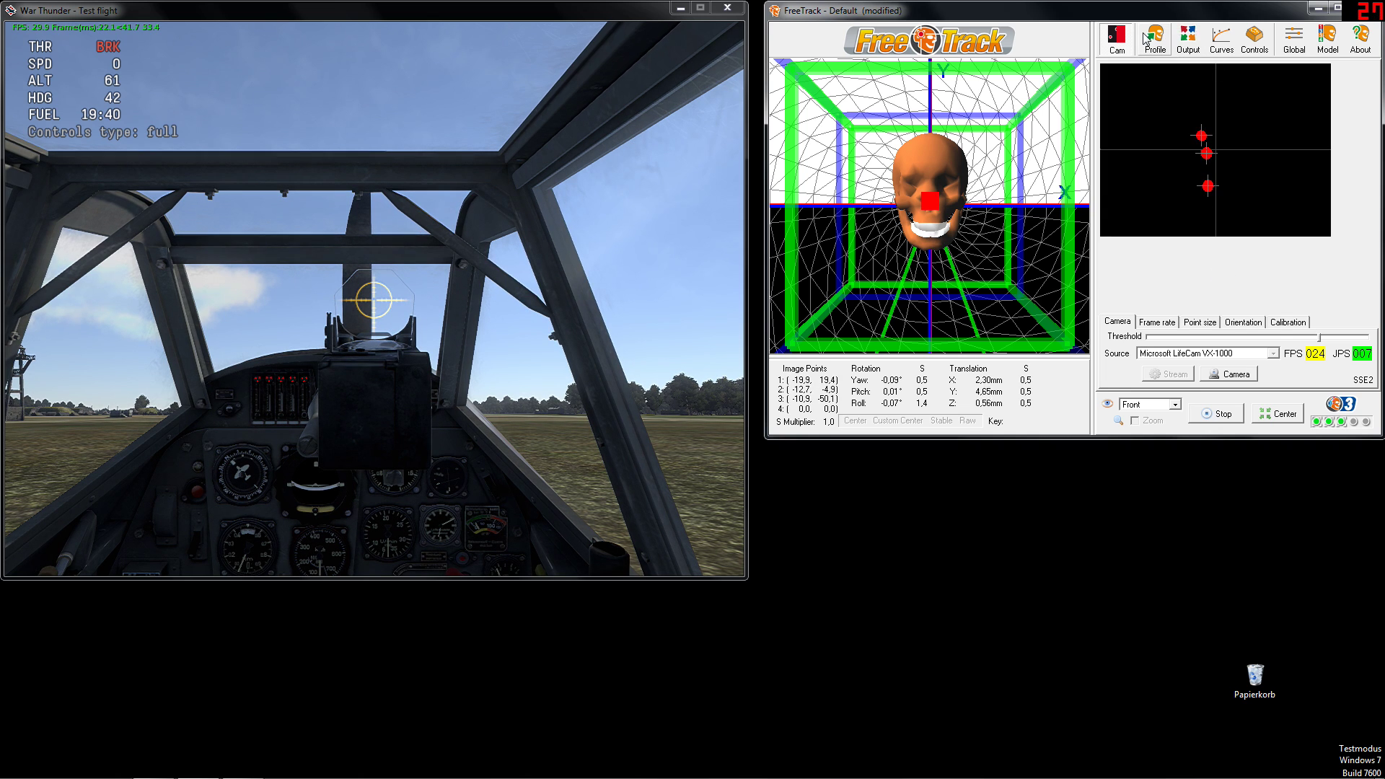
left_click(1161, 47)
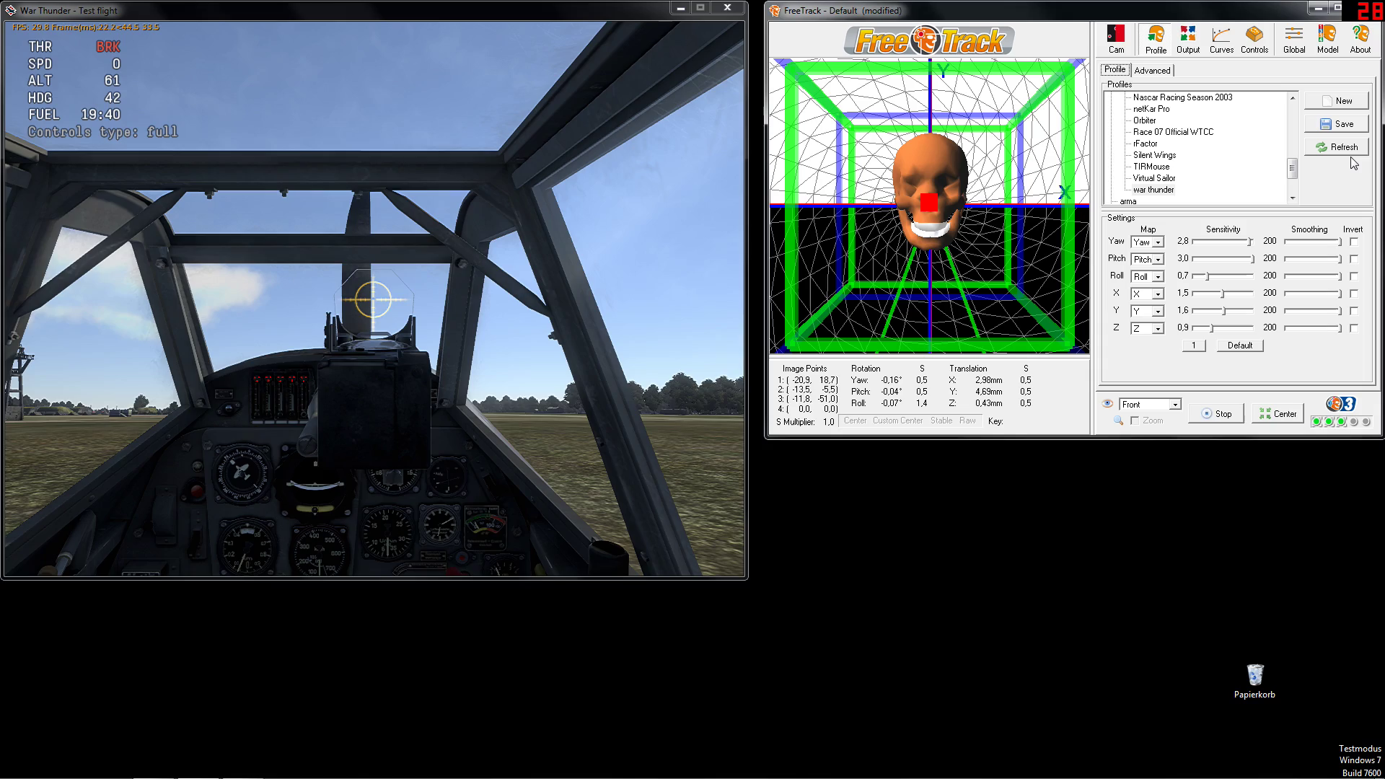